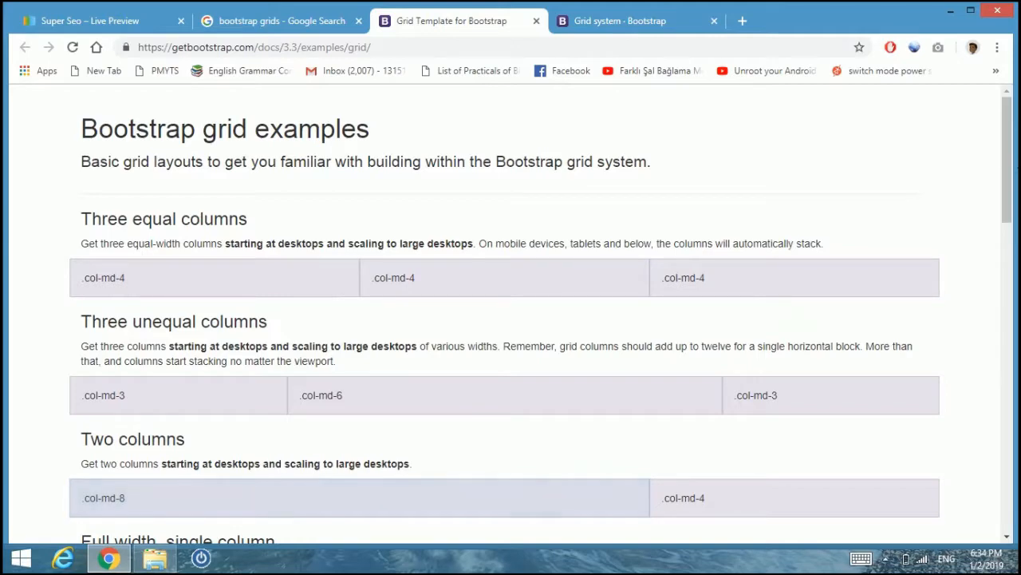
- Examine how the Super Seo live preview divides its page width between the post area and the sidebar
drag(1019, 176, 584, 176)
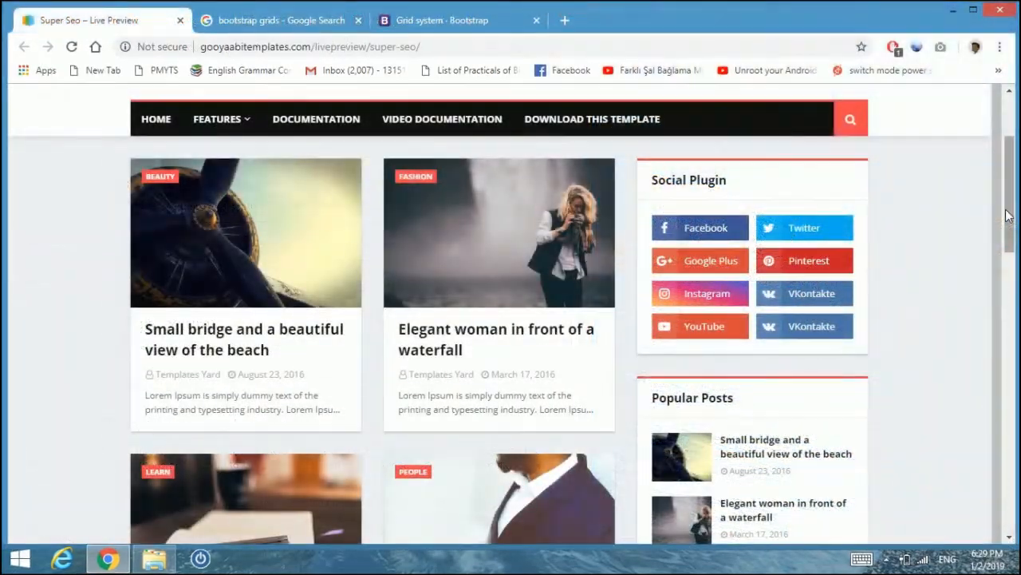
scroll(1006, 216, down, 3)
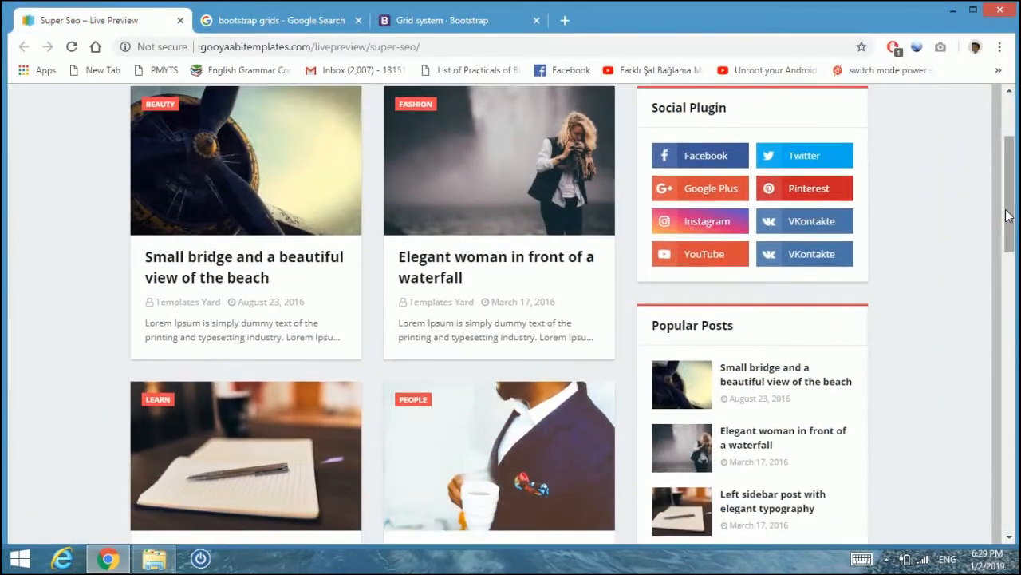
scroll(1006, 216, down, 5)
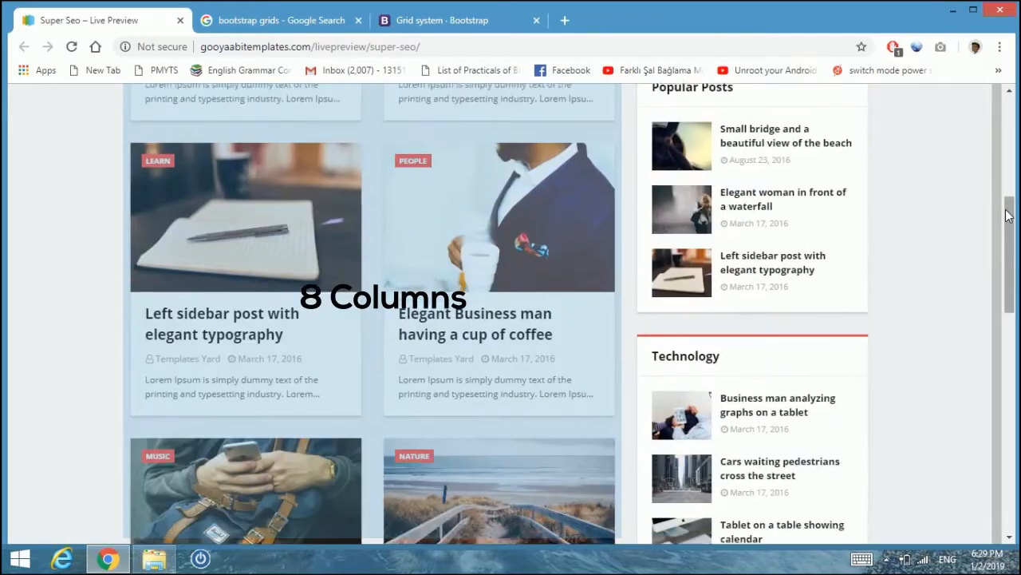
scroll(1006, 216, down, 4)
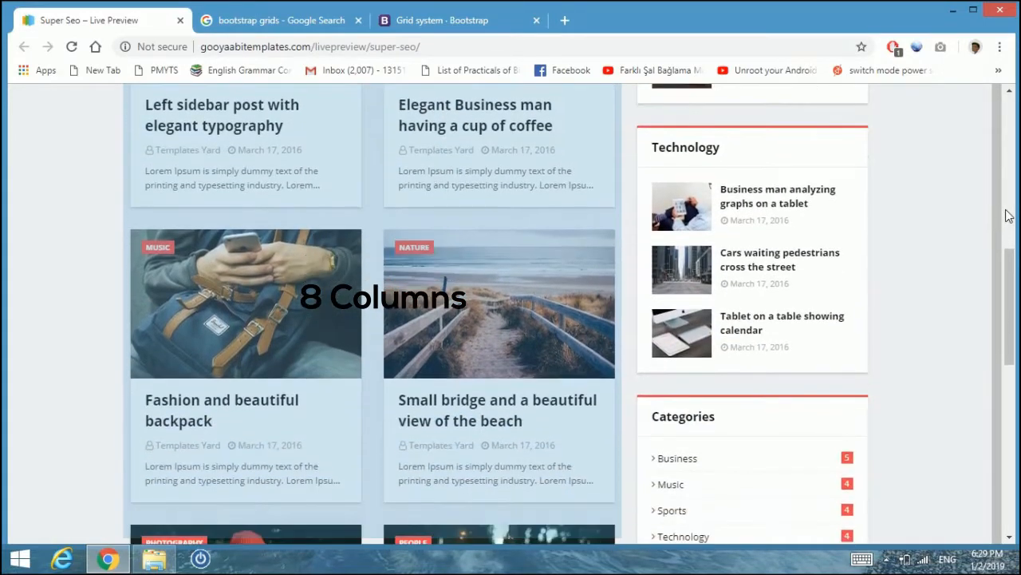
scroll(1006, 215, down, 2)
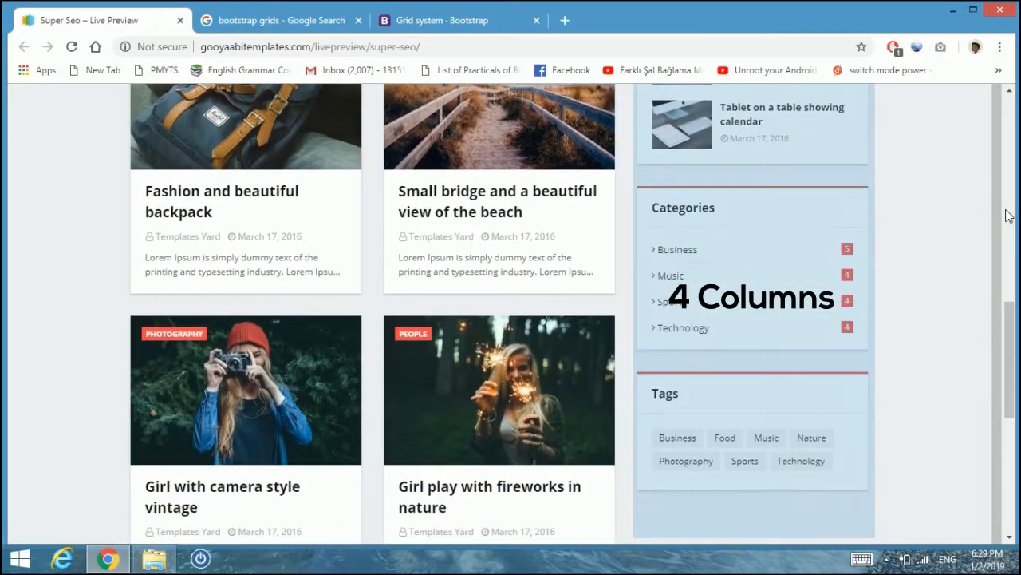
scroll(1006, 215, down, 1)
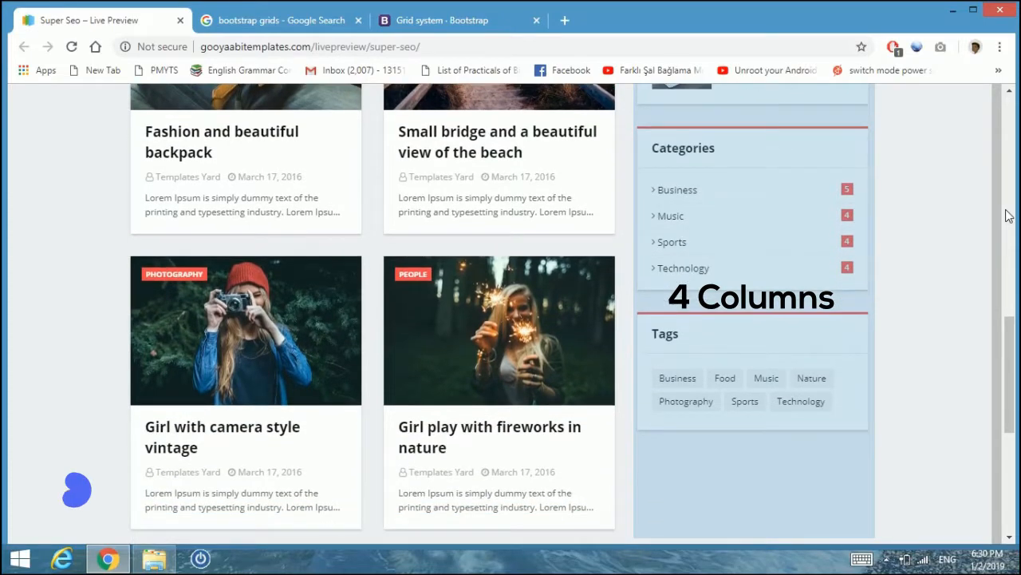
scroll(1006, 216, up, 1)
scroll(1009, 215, up, 1)
drag(1020, 194, 673, 200)
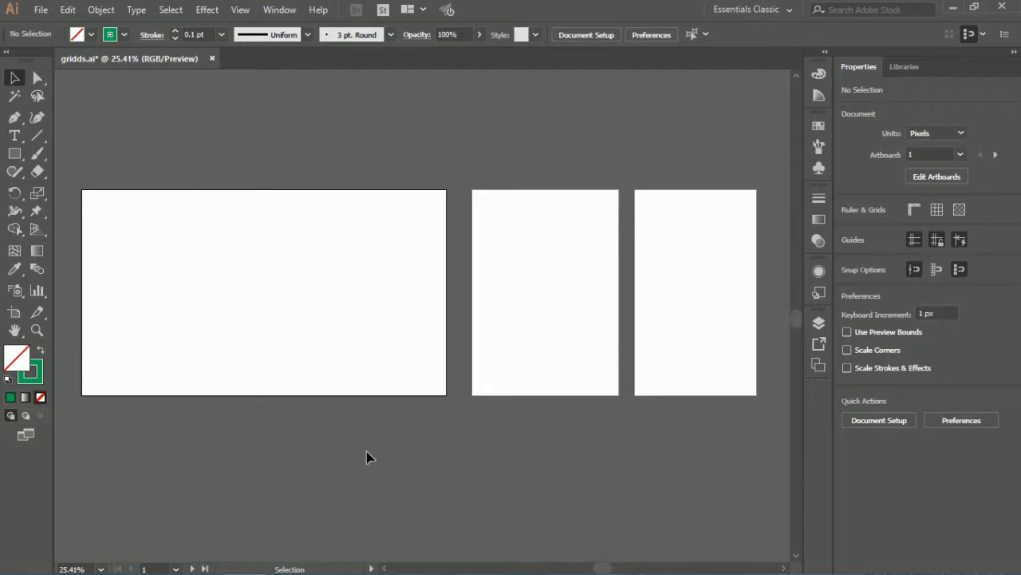
- Draw a 1920 × 1080 px rectangle over the first artboard and split it into 12 columns with a 15 px gutter and added guides
click(14, 153)
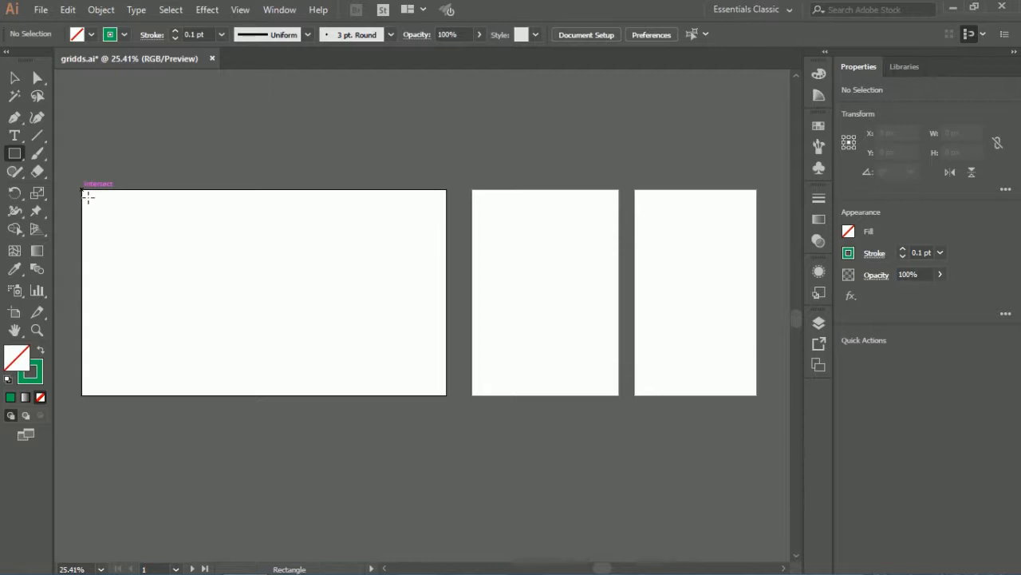
mouse_move(83, 191)
mouse_down()
mouse_move(266, 337)
mouse_move(384, 401)
mouse_move(452, 400)
mouse_up()
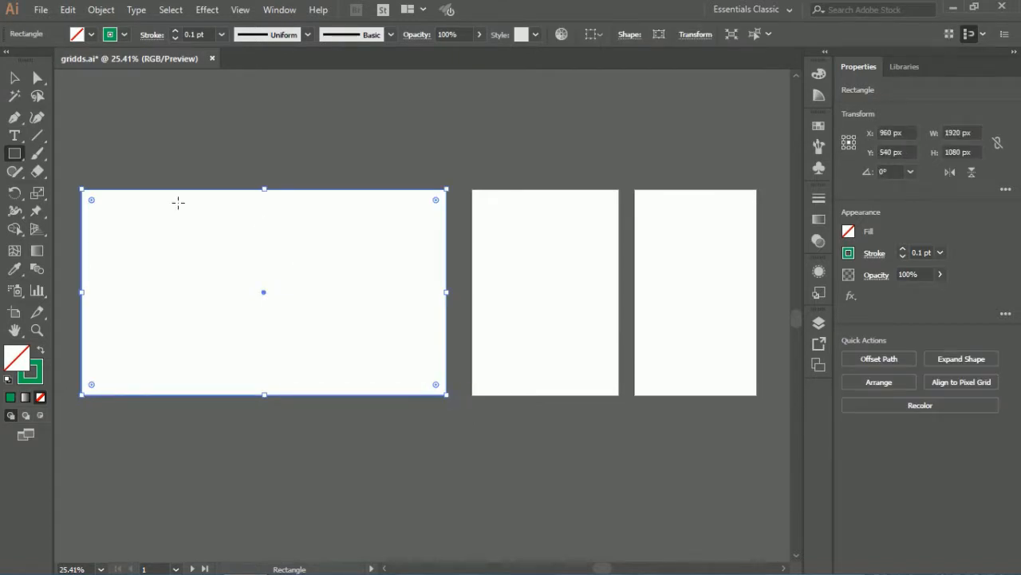
click(100, 10)
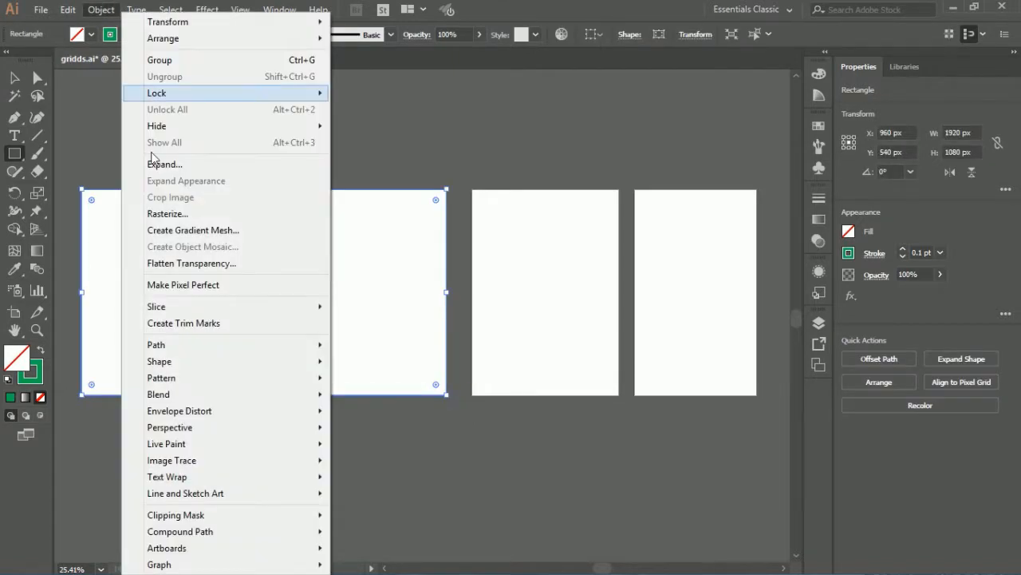
mouse_move(246, 345)
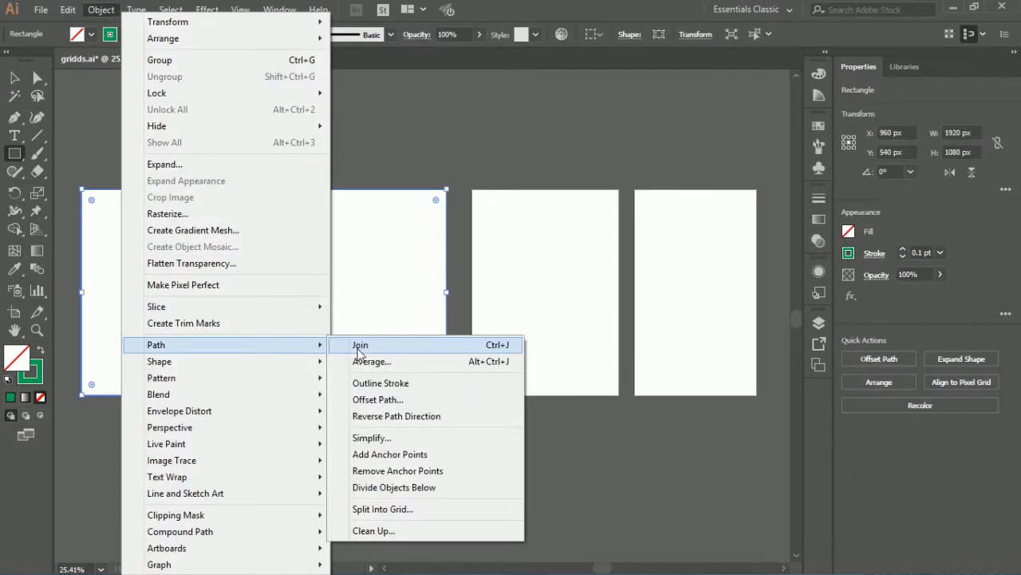
click(410, 511)
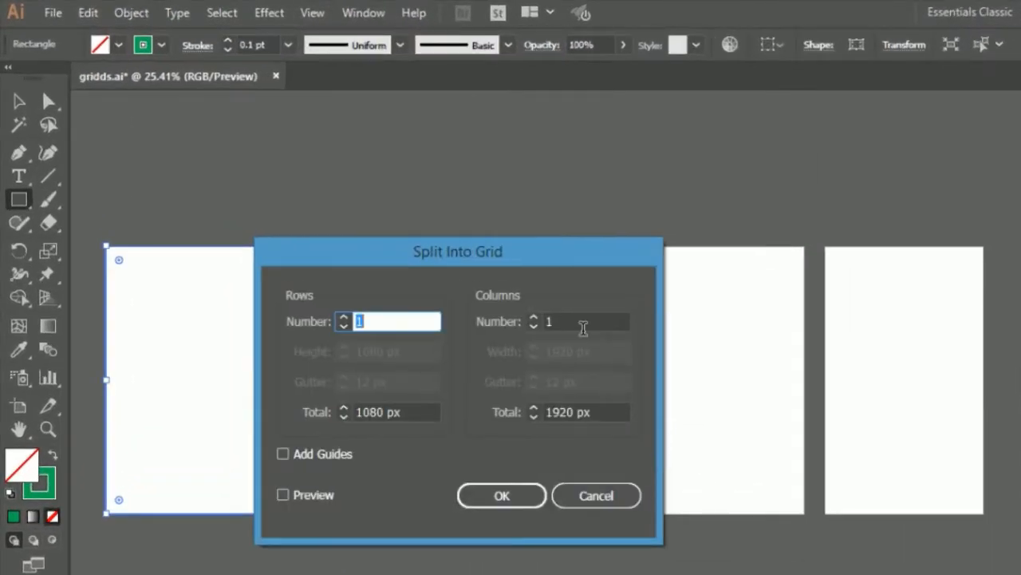
click(450, 252)
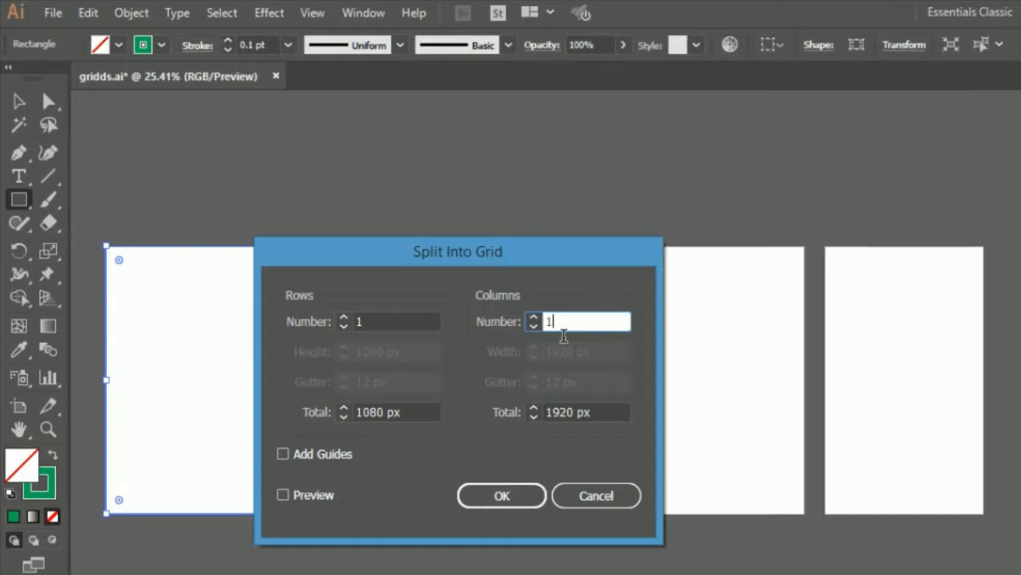
text(2)
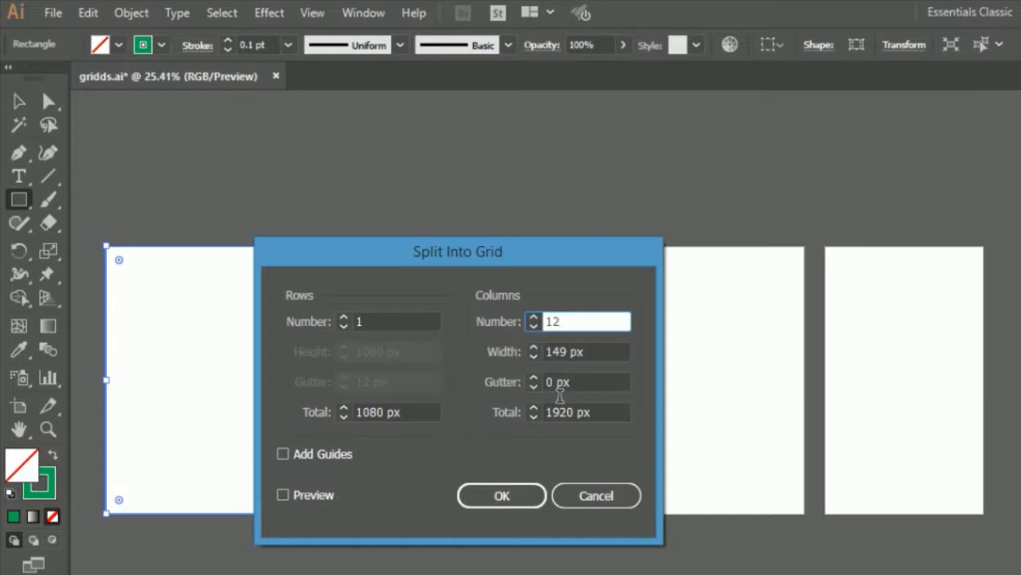
click(559, 381)
text(15)
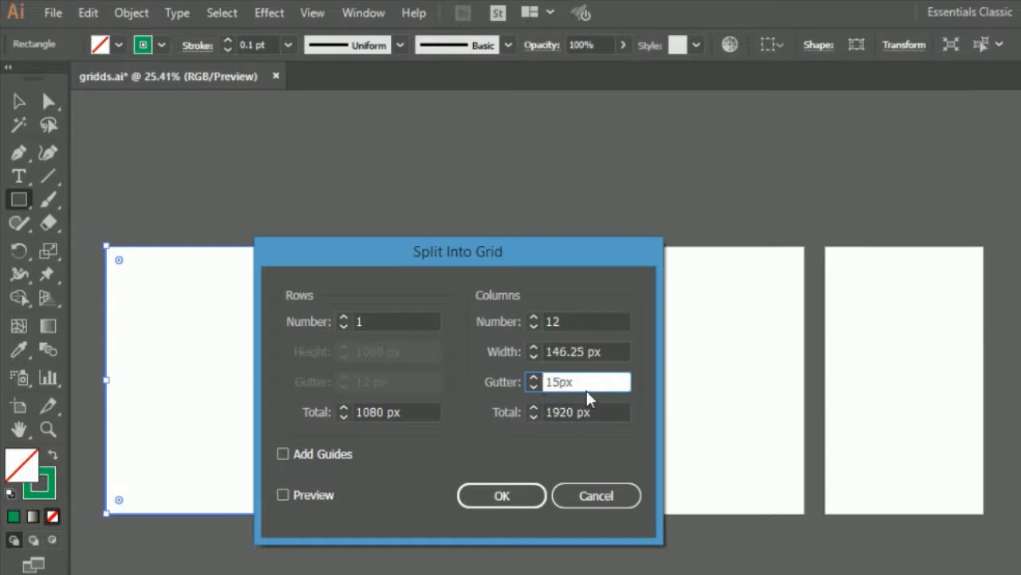
click(337, 458)
click(477, 501)
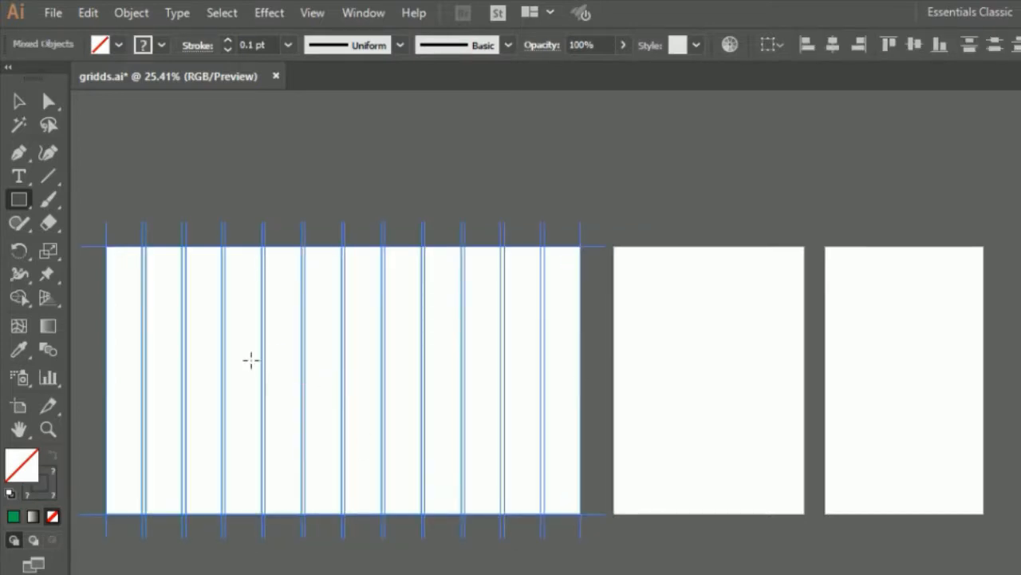
- Isolate the grid line group and delete its horizontal lines along the artboard's upper and lower edges
click(20, 104)
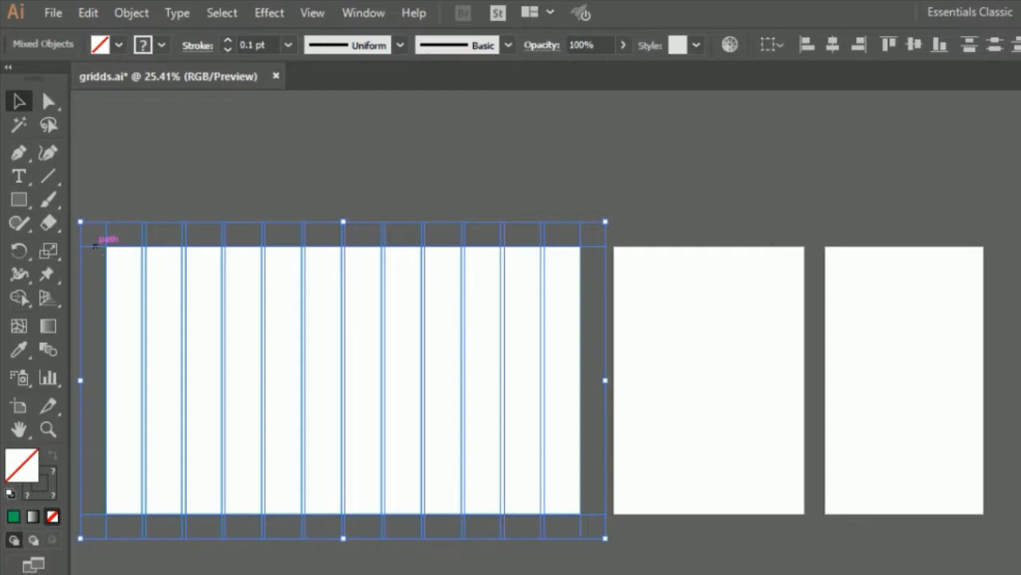
double_click(95, 246)
click(96, 250)
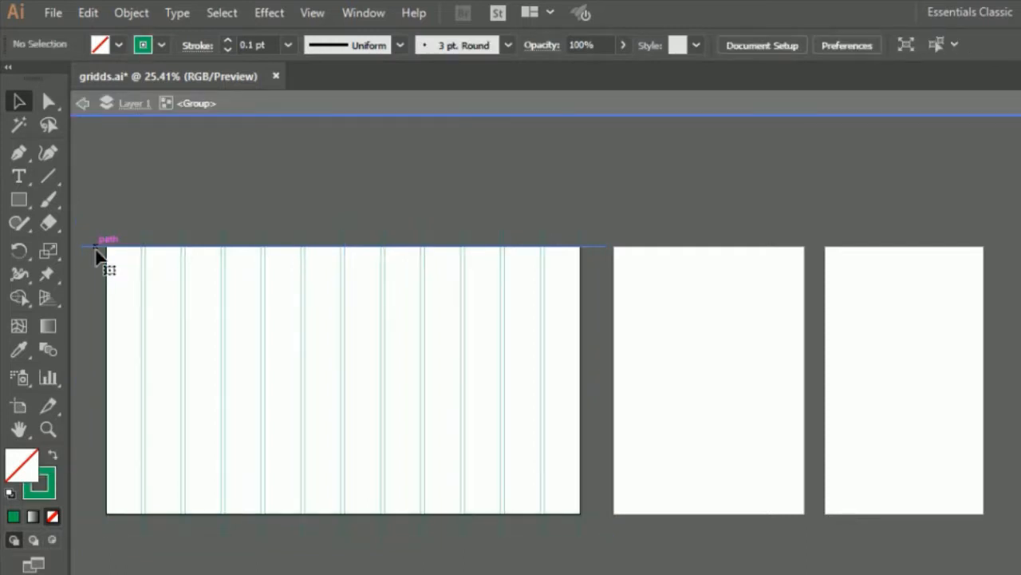
click(96, 252)
click(87, 491)
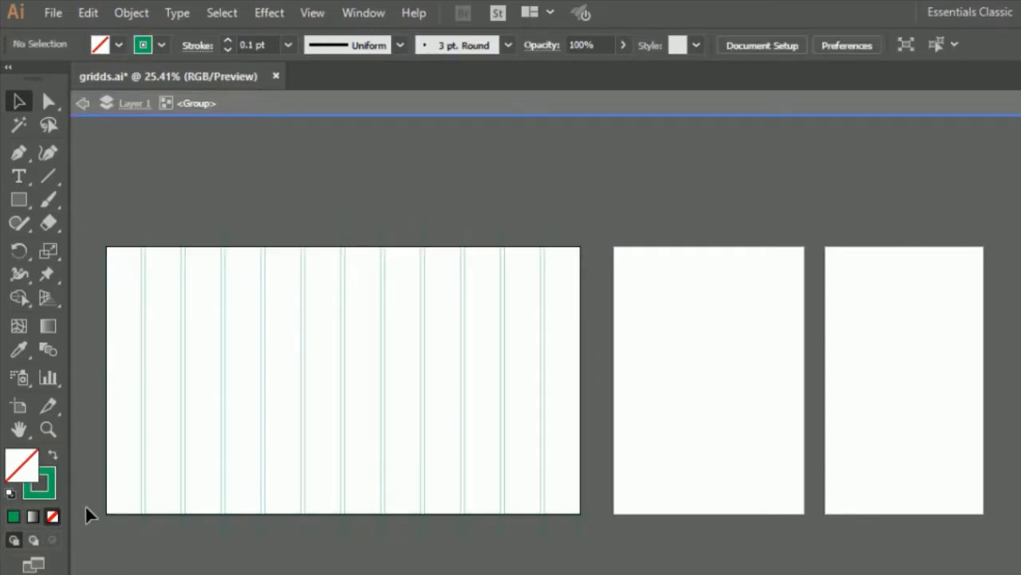
click(92, 513)
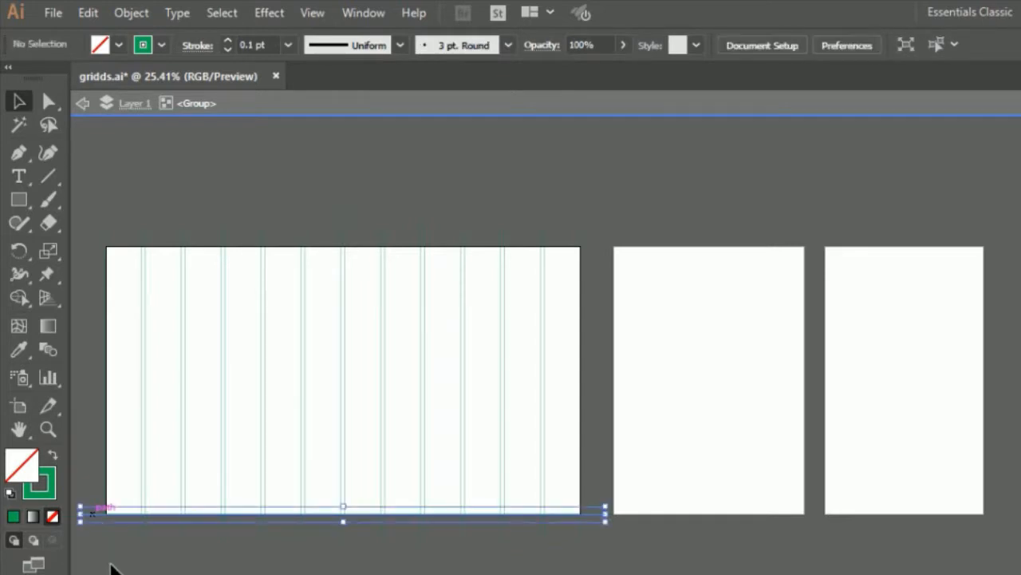
double_click(111, 562)
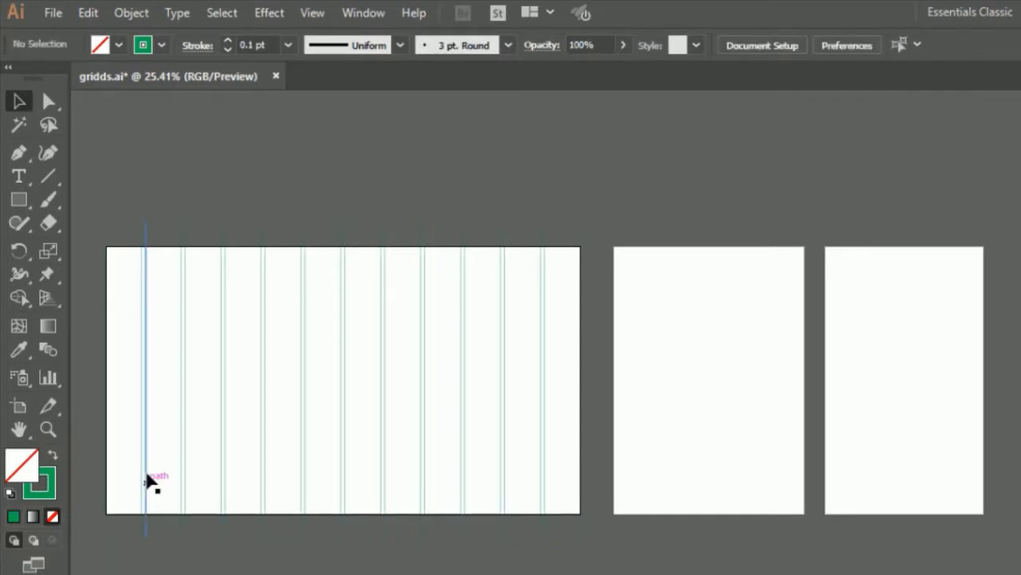
- Convert the group of vertical grid lines on the first artboard into guides
click(146, 519)
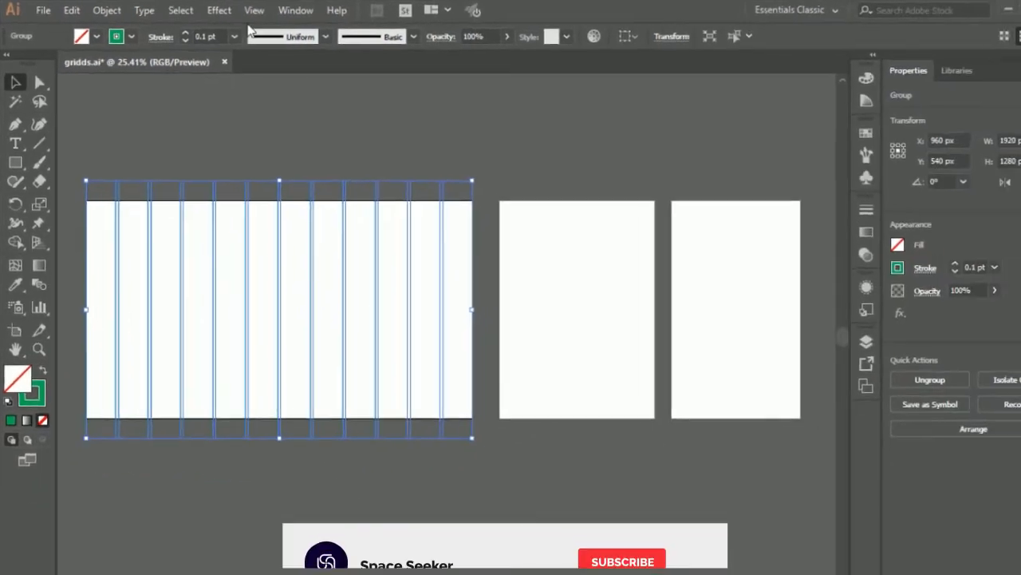
click(306, 12)
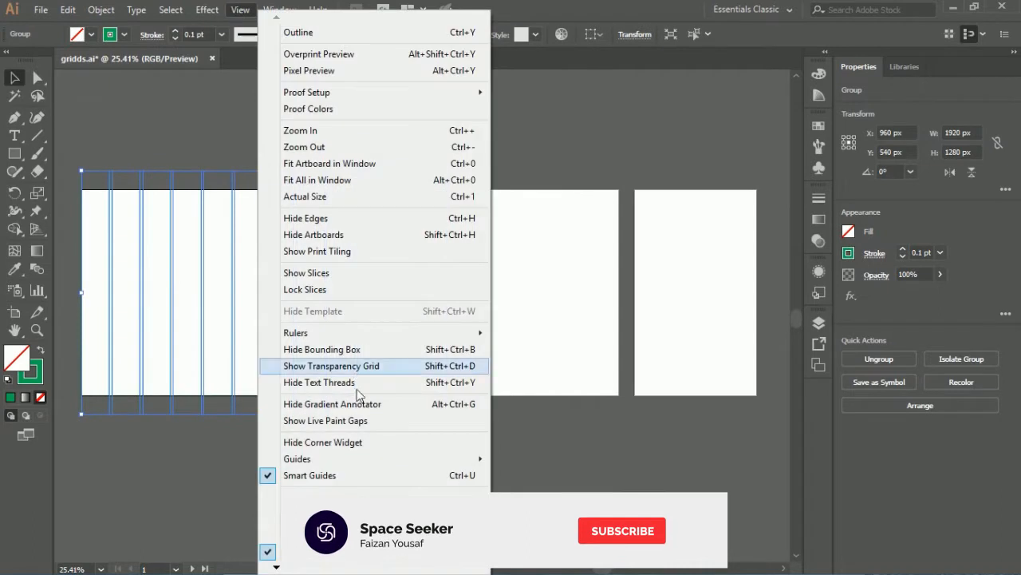
mouse_move(275, 459)
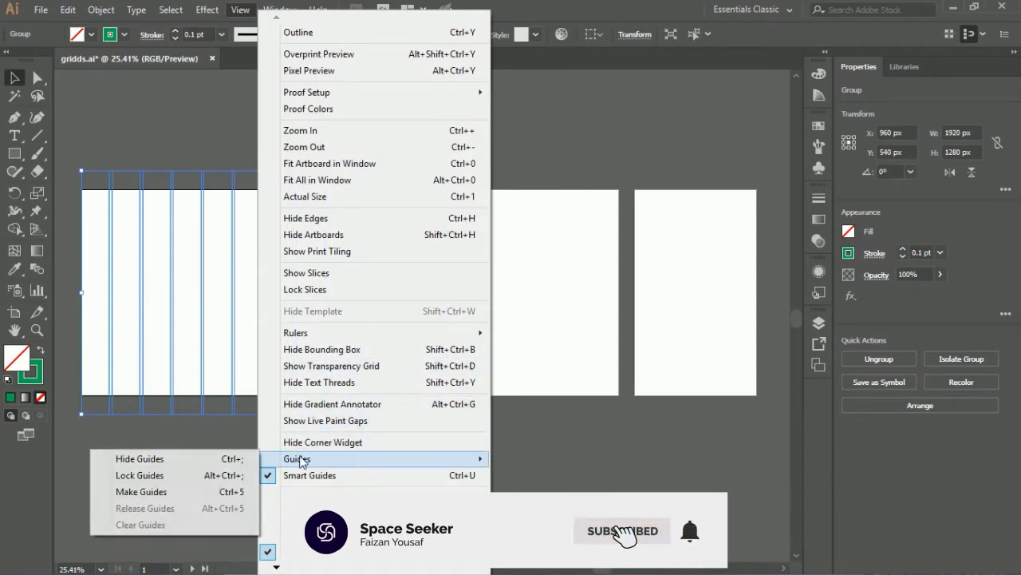
click(237, 492)
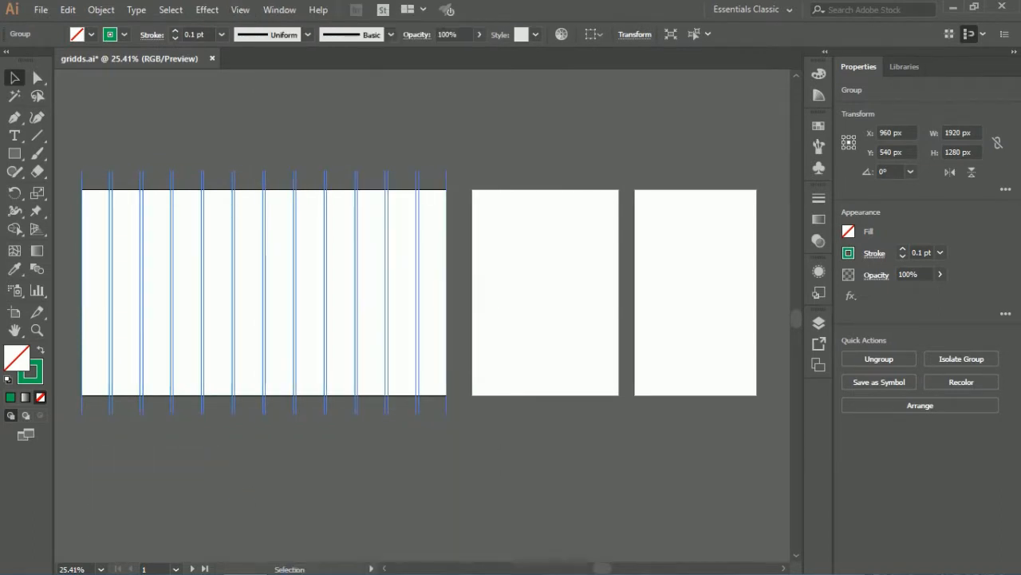
- Lock the column guides on the first artboard and check that they can no longer be selected
double_click(264, 411)
double_click(277, 450)
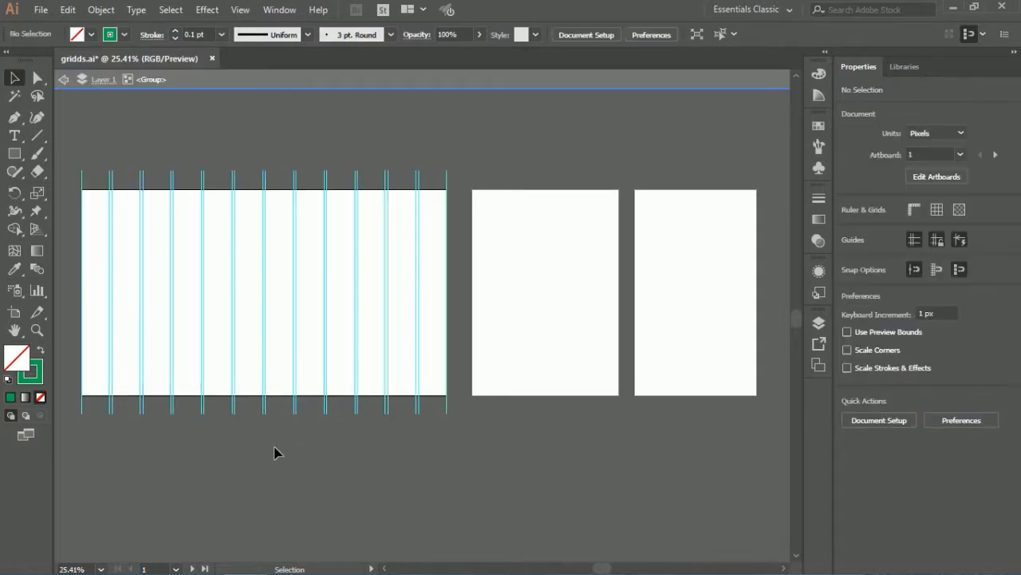
click(265, 411)
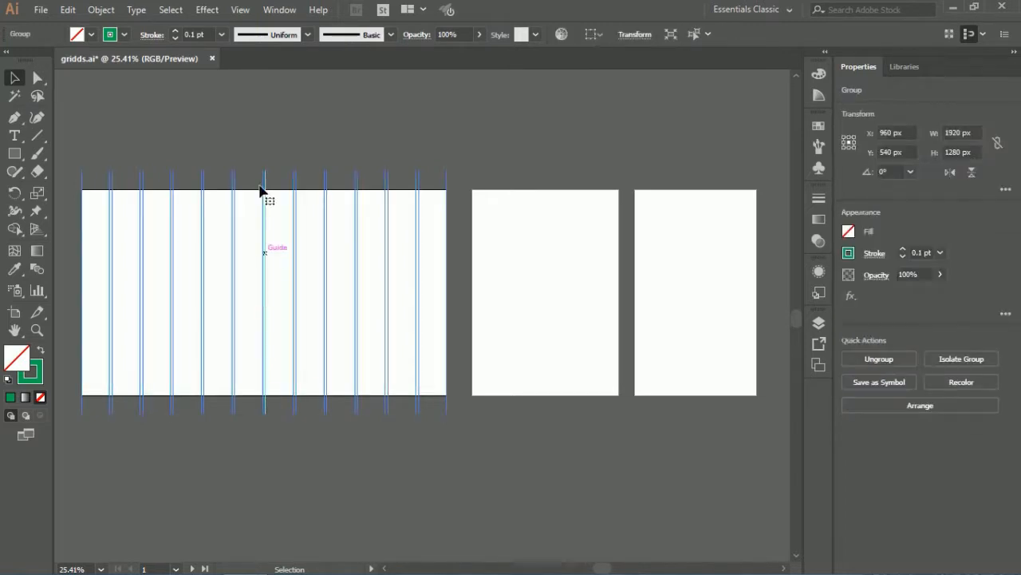
click(241, 10)
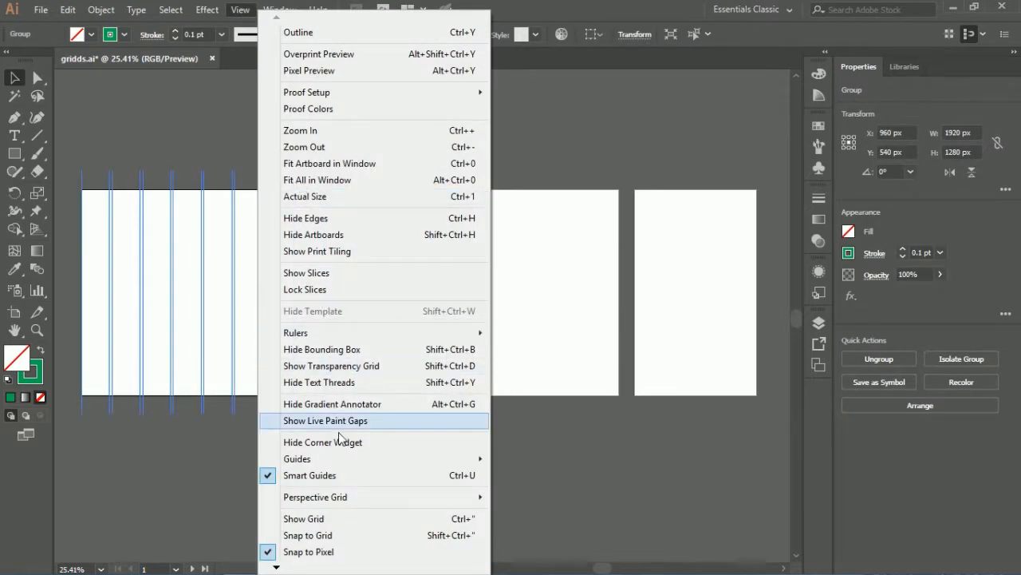
mouse_move(323, 463)
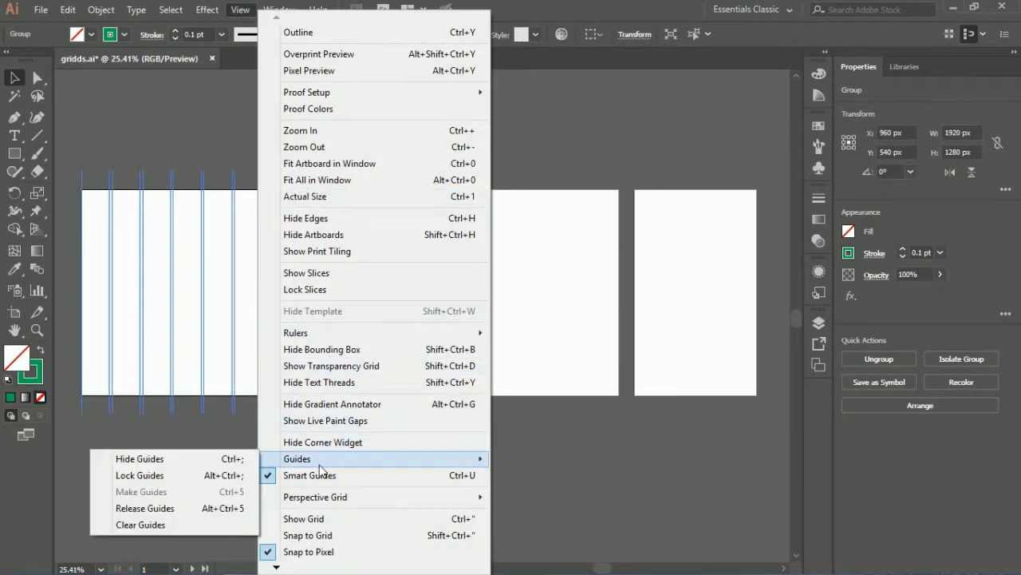
click(249, 475)
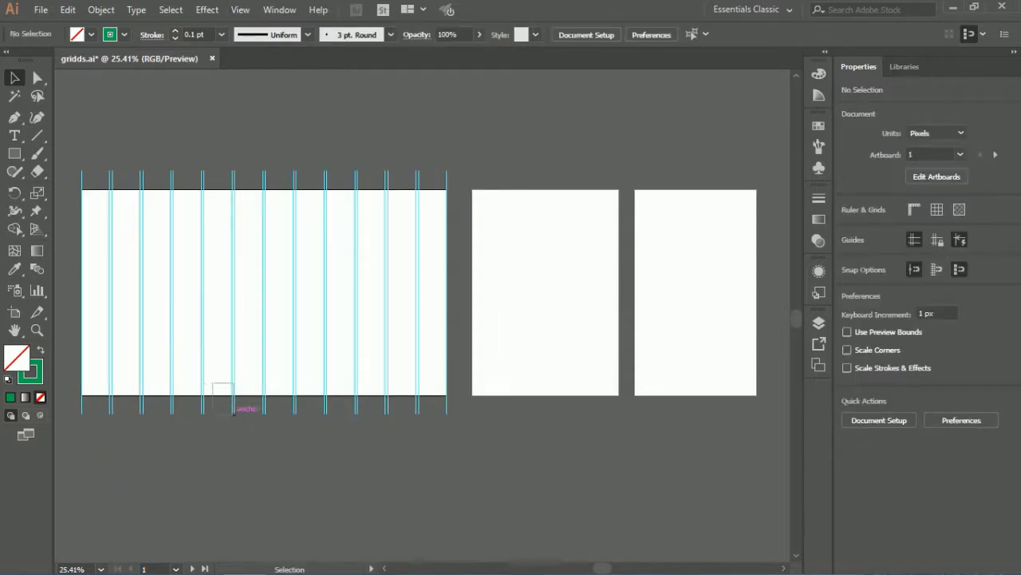
click(233, 410)
click(246, 441)
- Draw a 768 × 1080 px rectangle covering the second artboard
key(m)
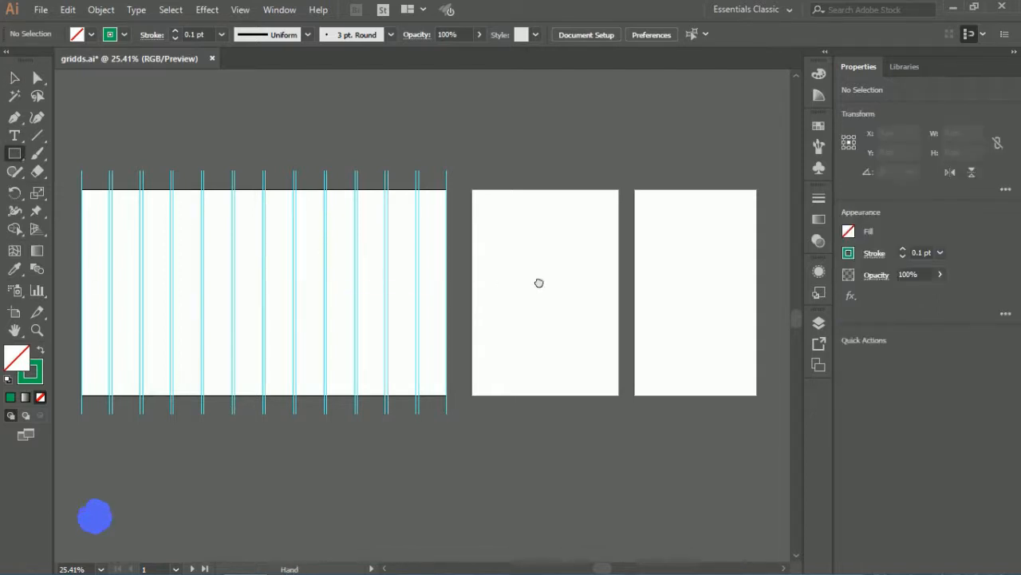
drag(538, 281, 431, 285)
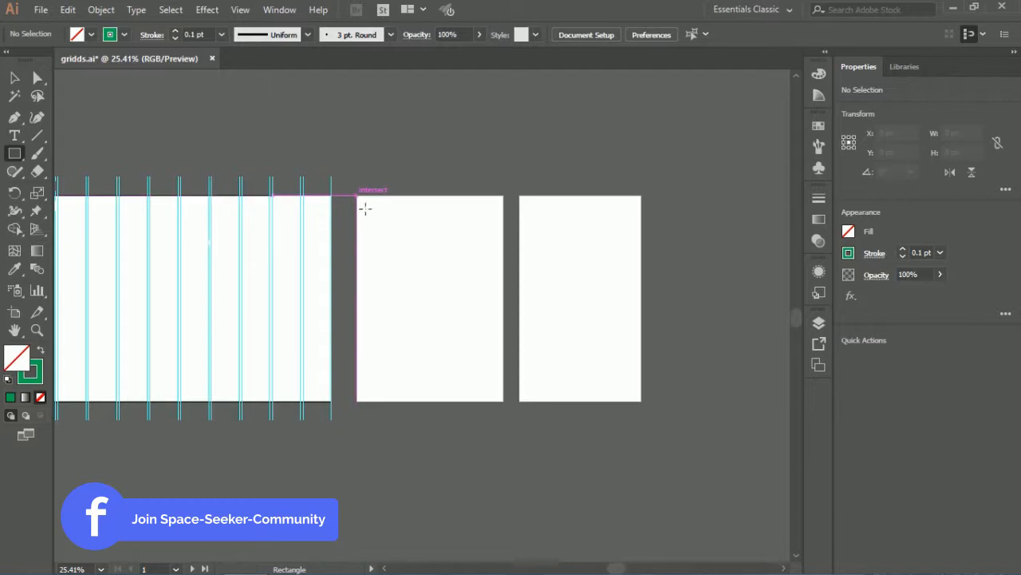
drag(362, 204, 504, 401)
- Split the second artboard's rectangle into a grid of 6 columns with a 15 px gutter and added guides
click(102, 9)
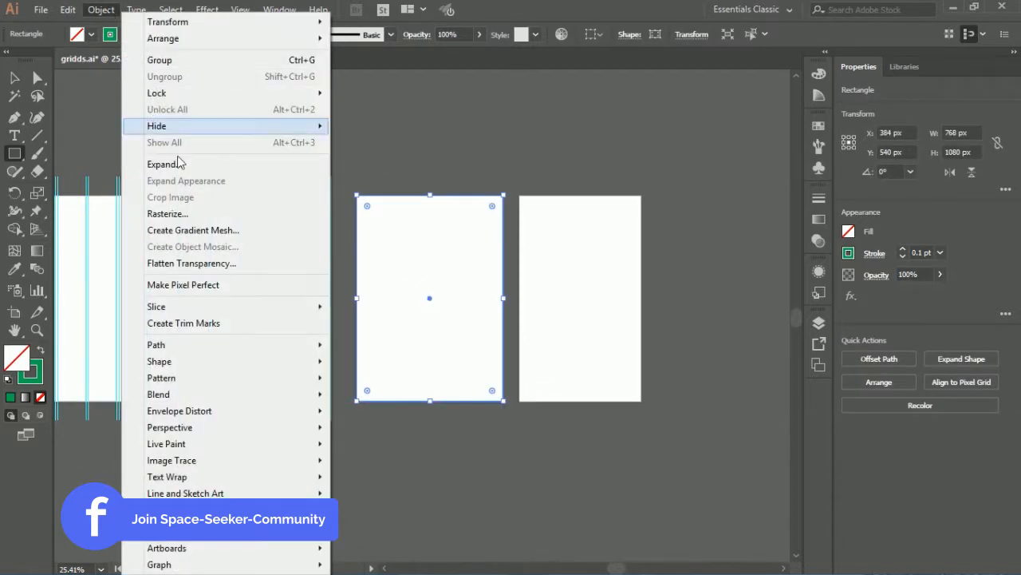
mouse_move(323, 345)
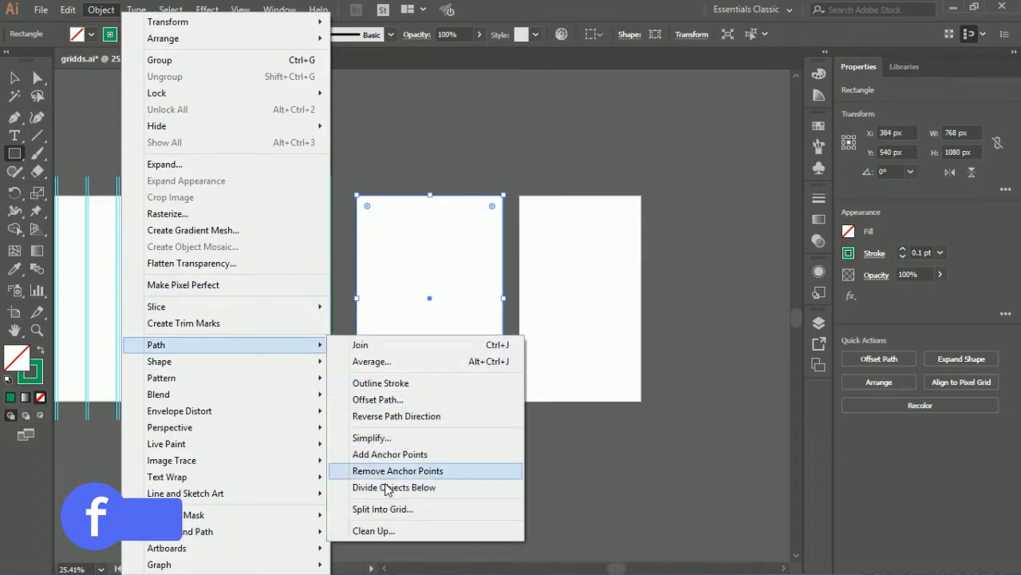
click(390, 510)
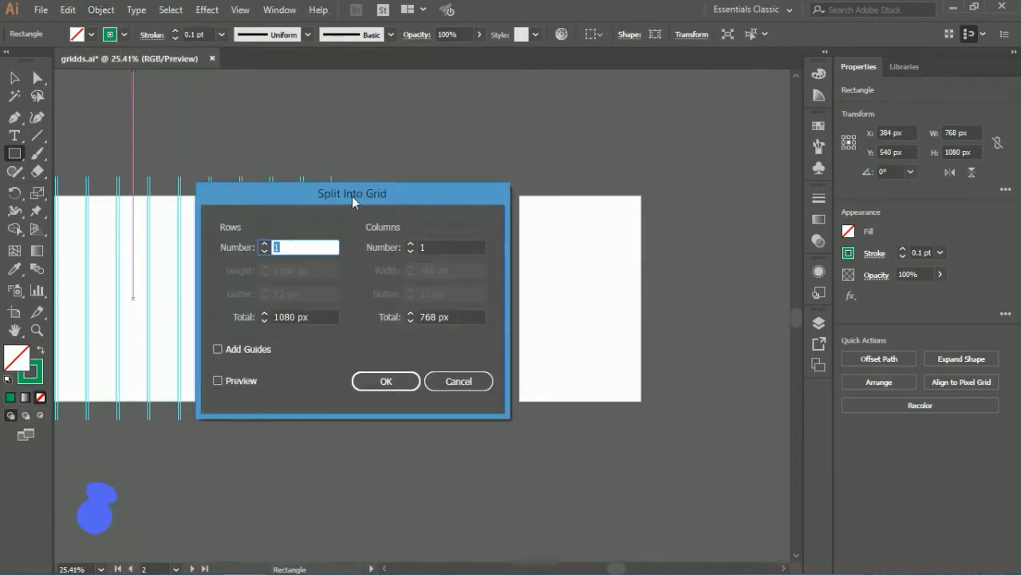
drag(352, 195, 269, 161)
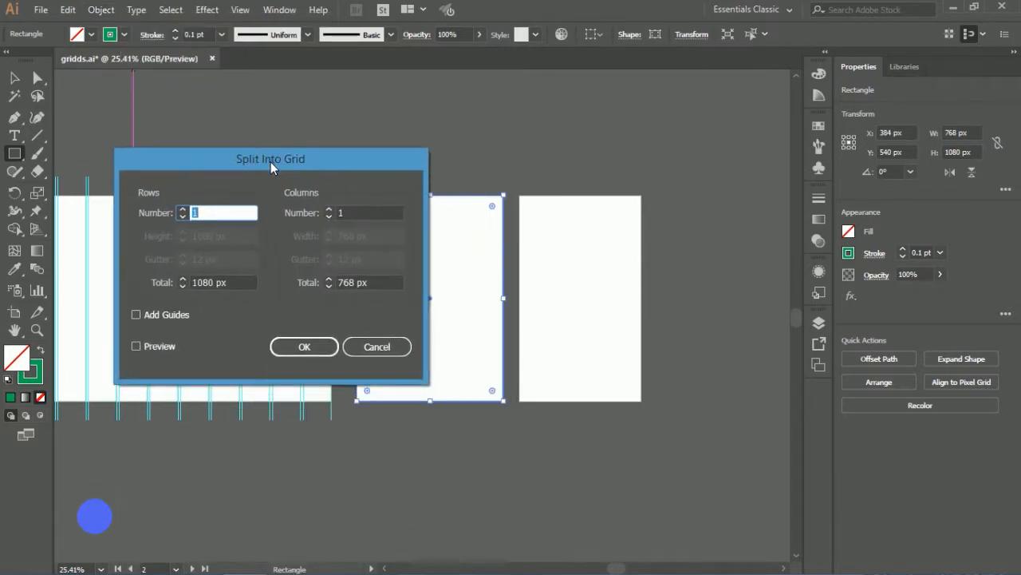
click(346, 213)
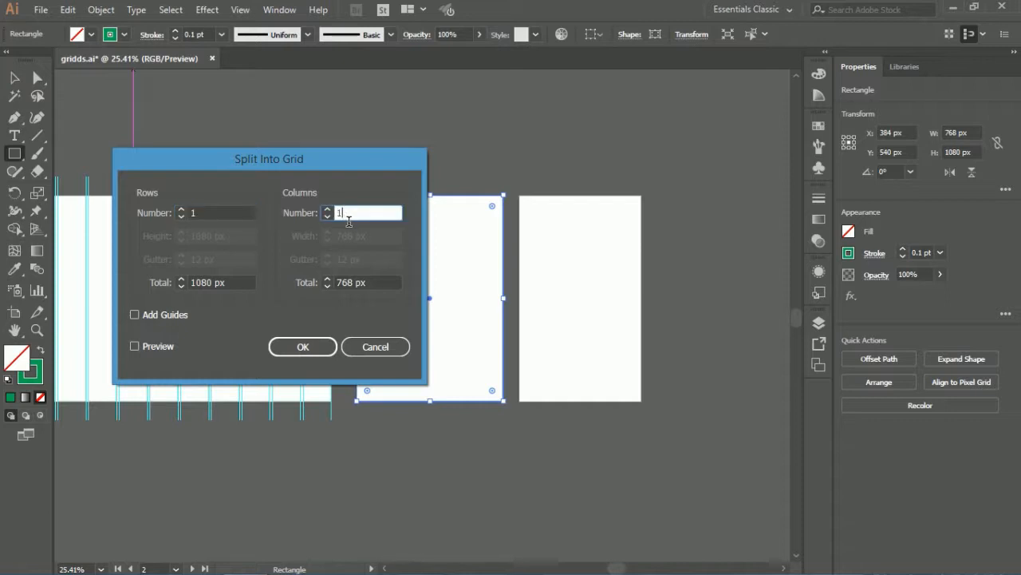
double_click(340, 213)
text(6)
double_click(337, 260)
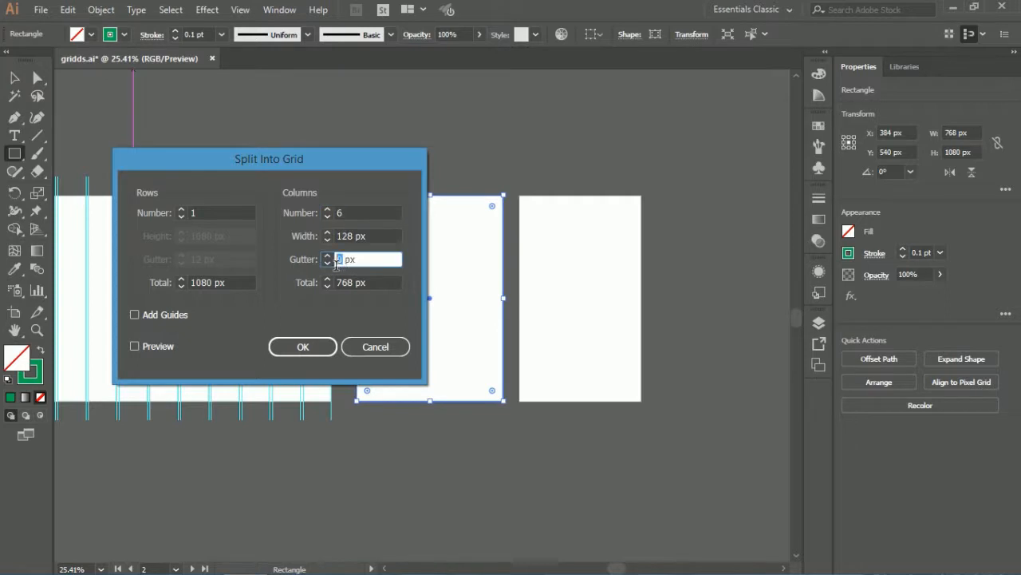
text(15)
click(184, 315)
click(315, 346)
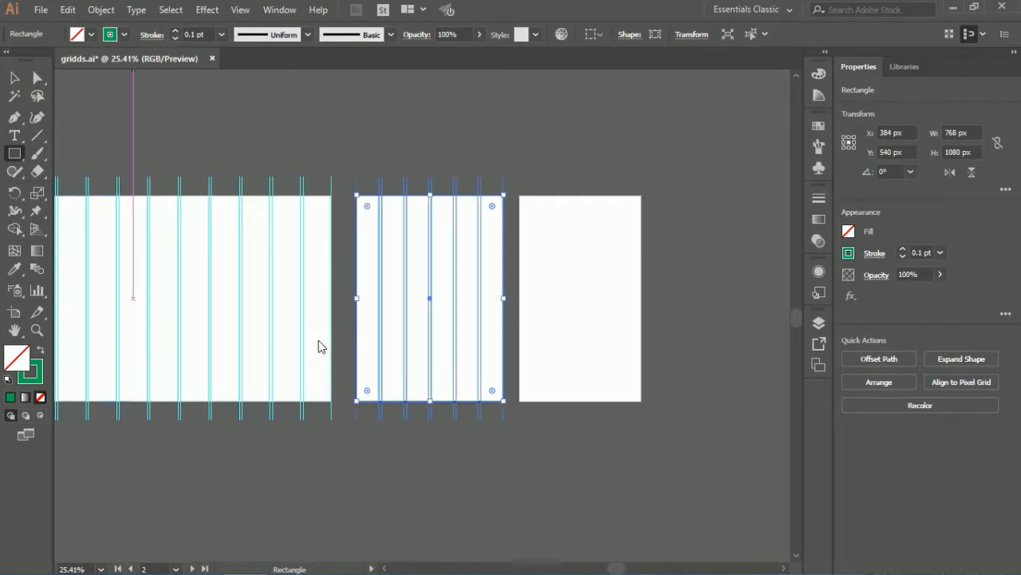
- Isolate the second artboard's grid line group and delete its upper and lower horizontal lines
key(v)
key(space)
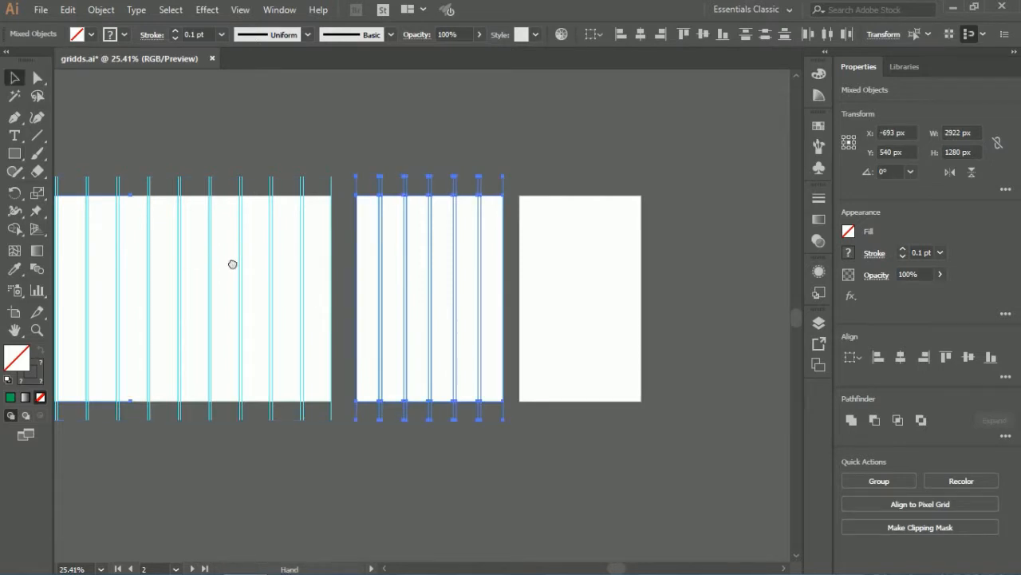
drag(232, 264, 414, 261)
double_click(139, 193)
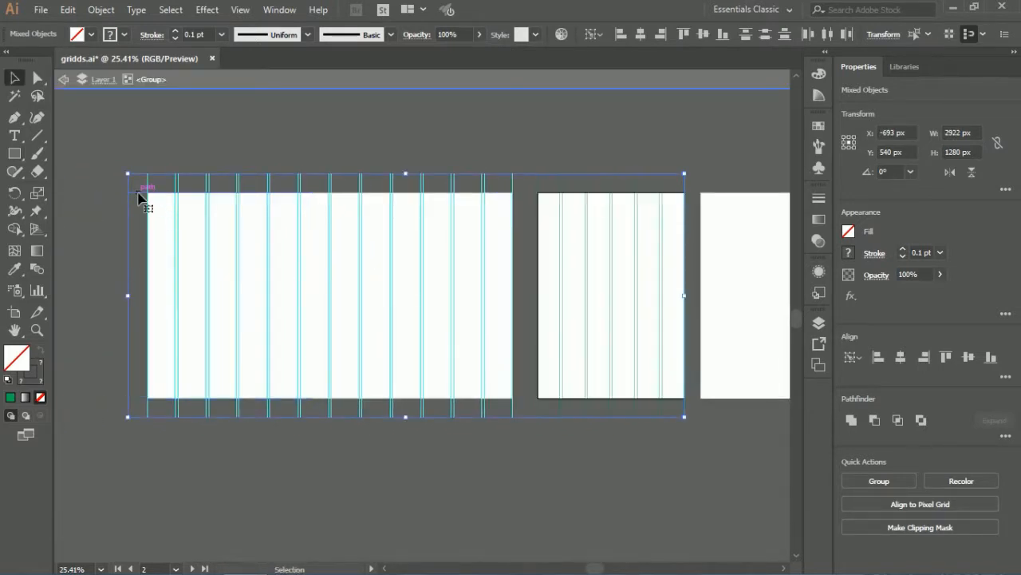
click(140, 195)
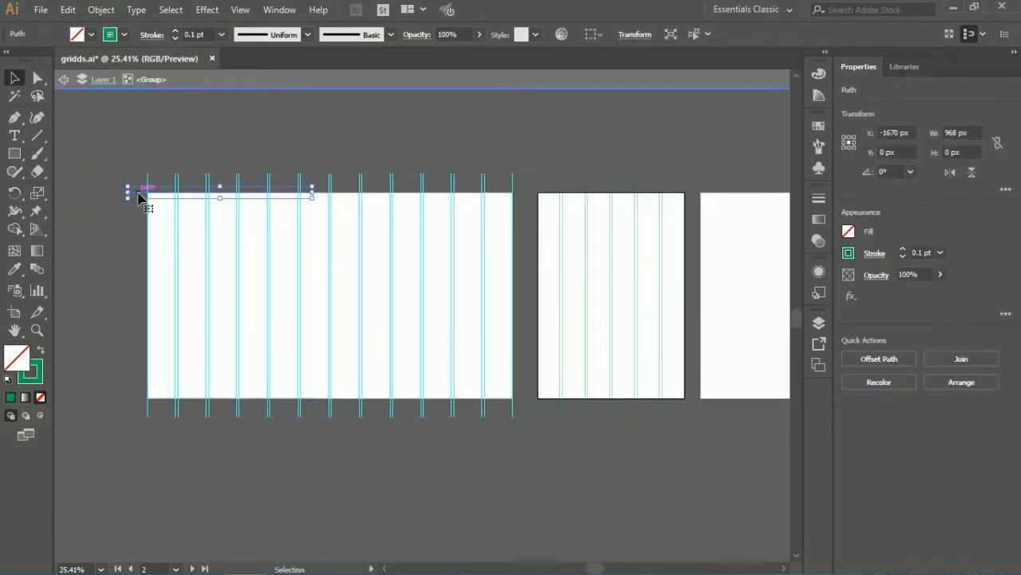
click(156, 389)
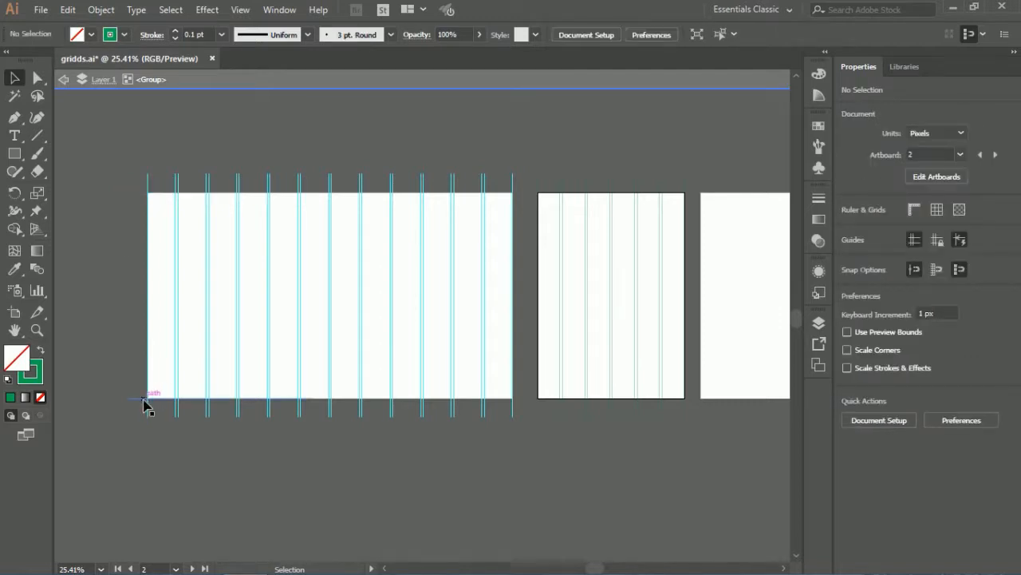
click(144, 404)
key(Delete)
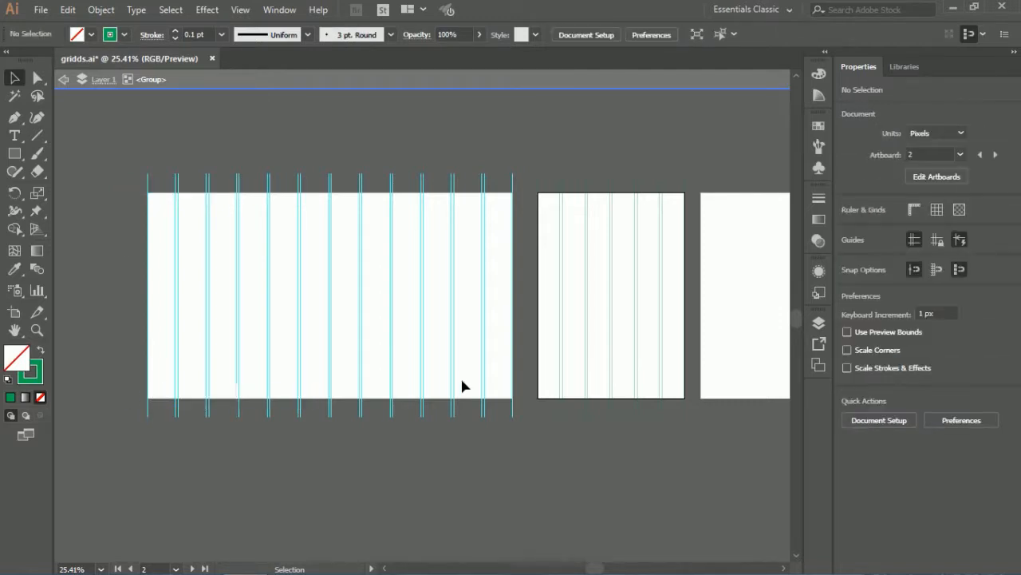
click(560, 409)
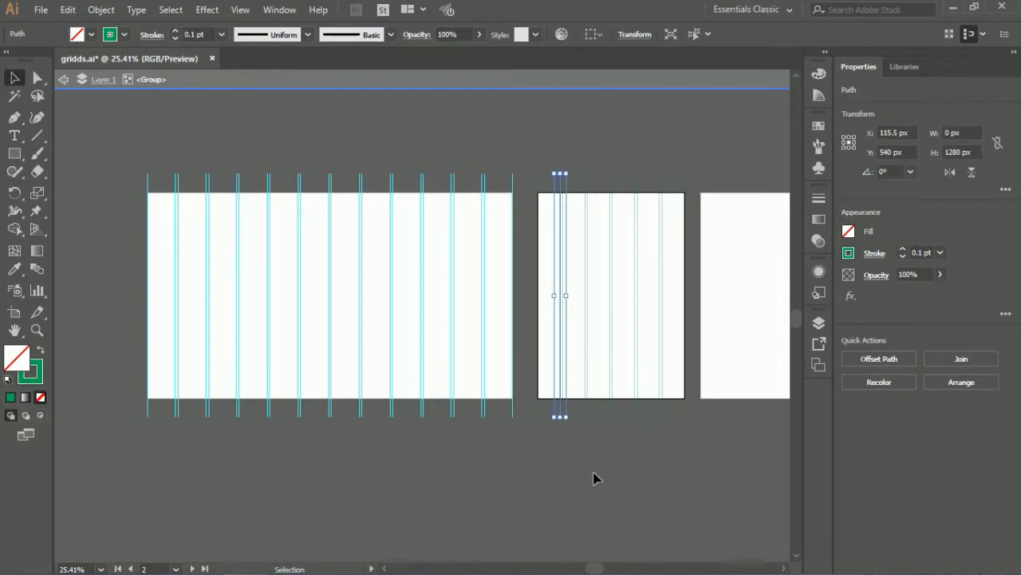
double_click(582, 431)
- Convert the group of vertical grid lines on the second artboard into guides
click(591, 417)
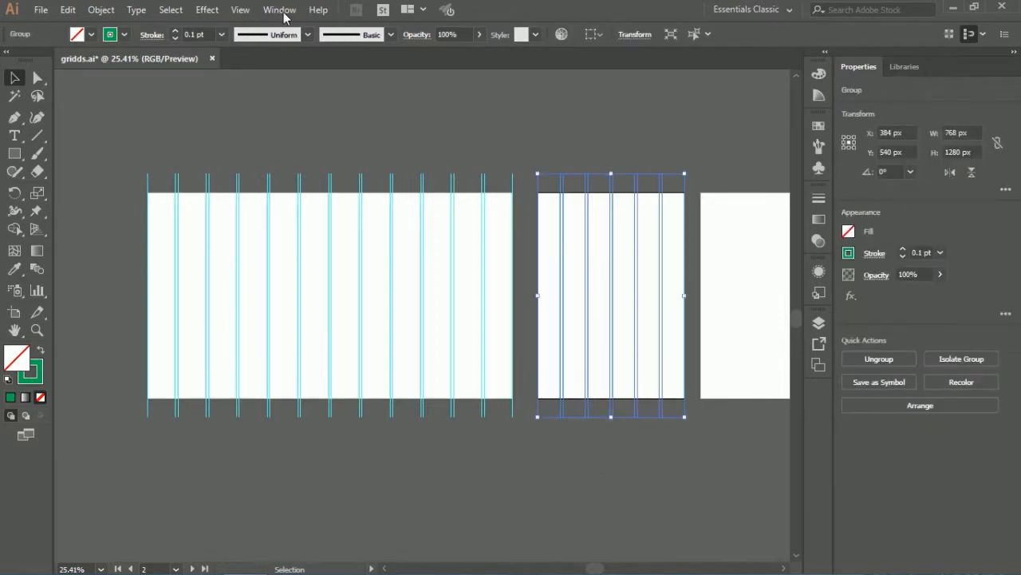
click(239, 9)
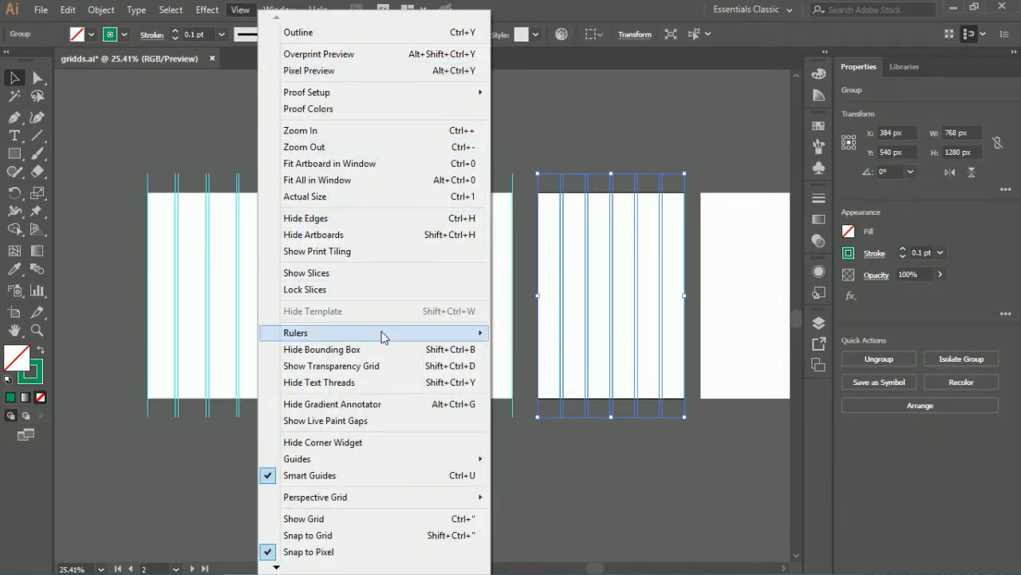
mouse_move(385, 461)
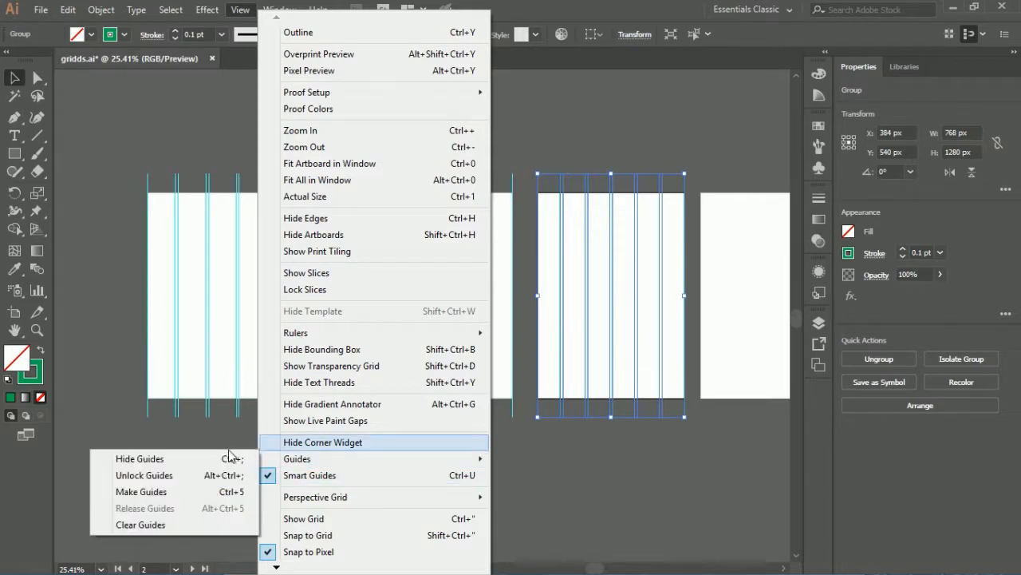
click(225, 492)
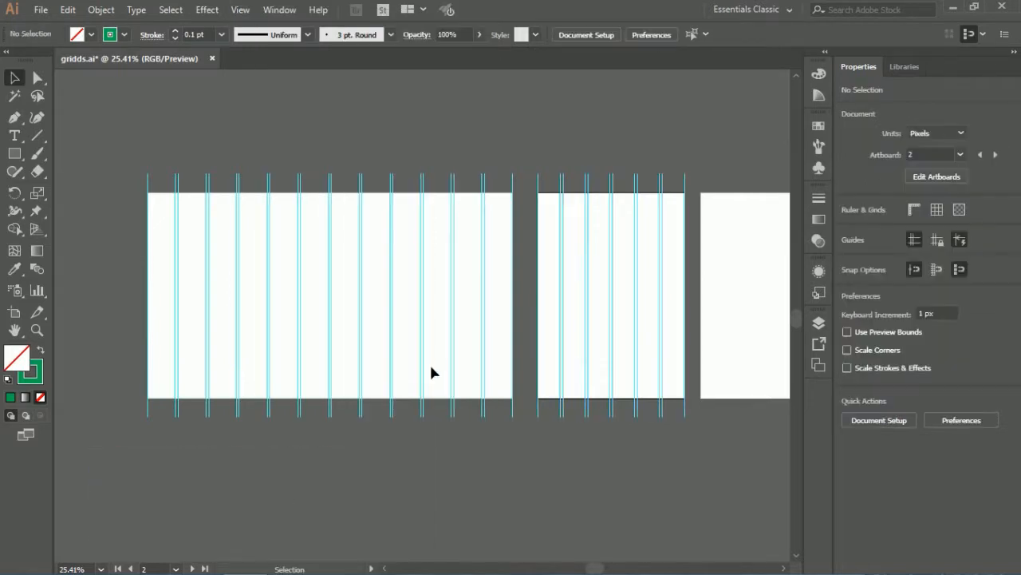
- Draw a 640 × 1080 px rectangle covering the third artboard
drag(535, 341, 254, 343)
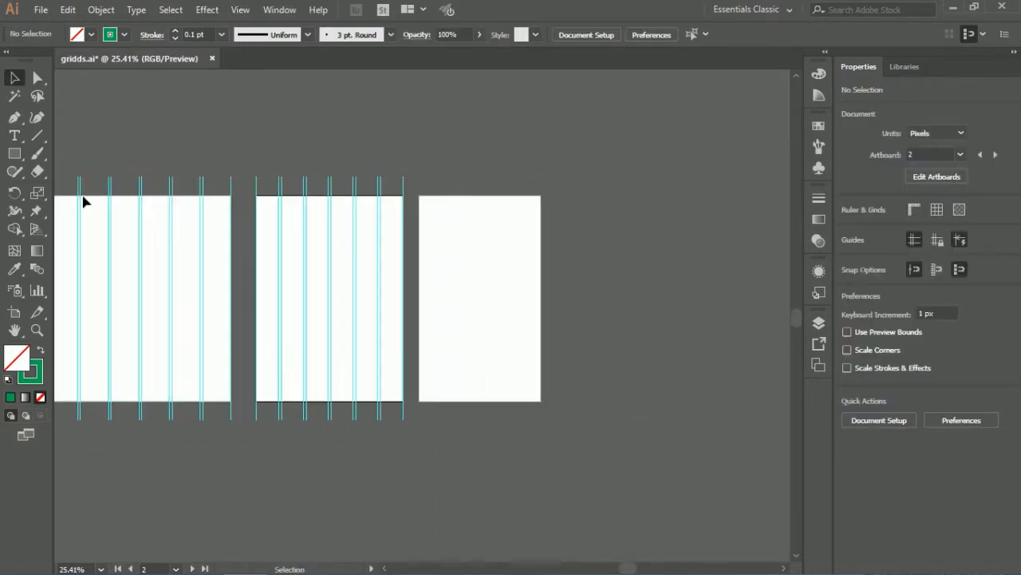
click(21, 156)
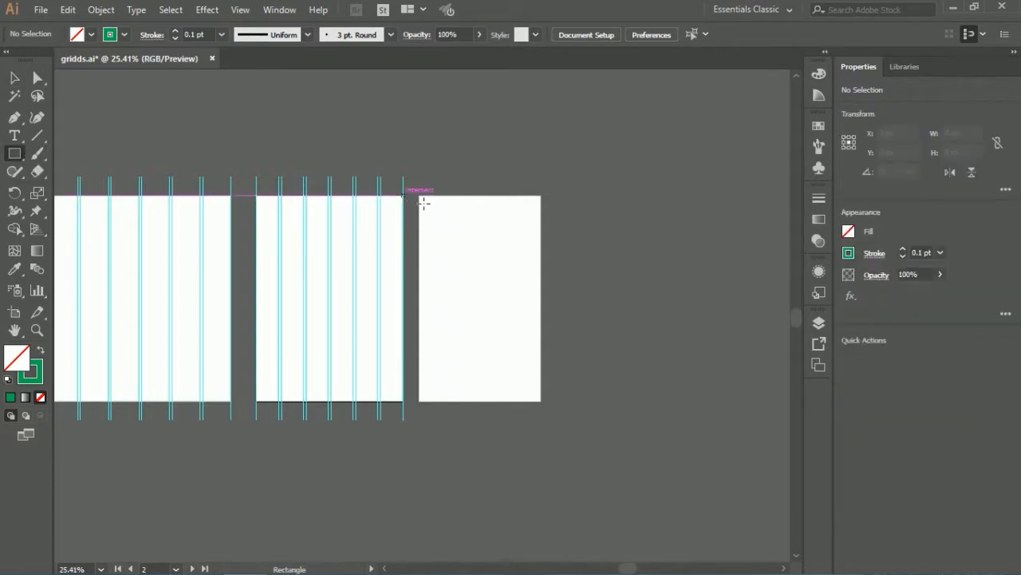
drag(420, 196, 542, 401)
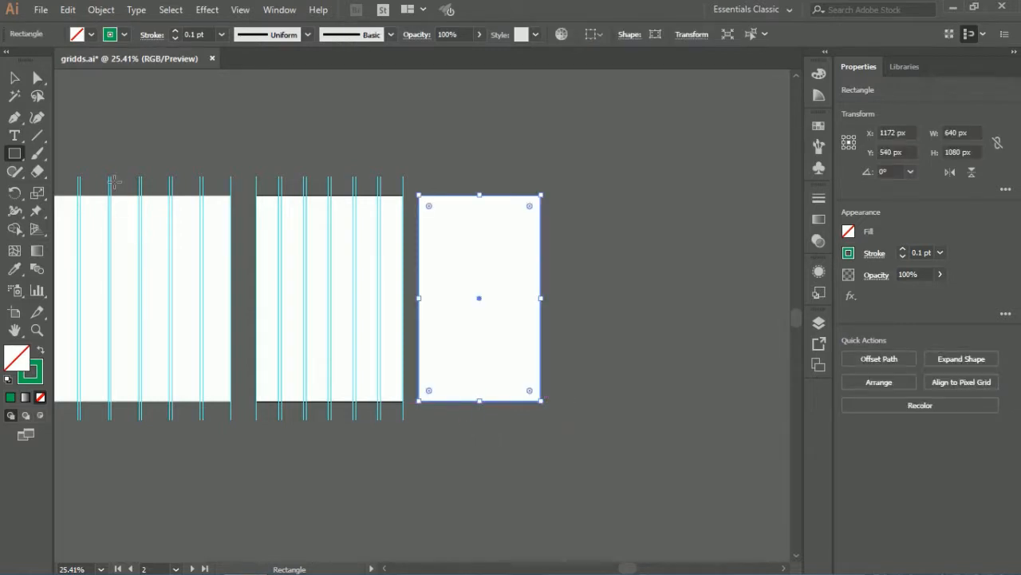
- Split the third artboard's rectangle into a grid of 2 columns with a 15 px gutter and added guides
click(101, 9)
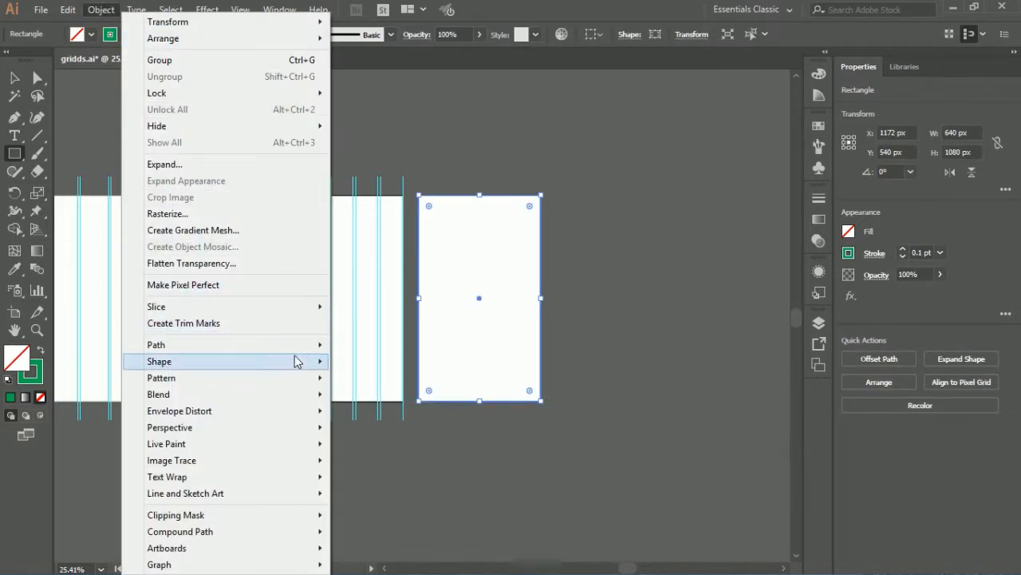
mouse_move(307, 345)
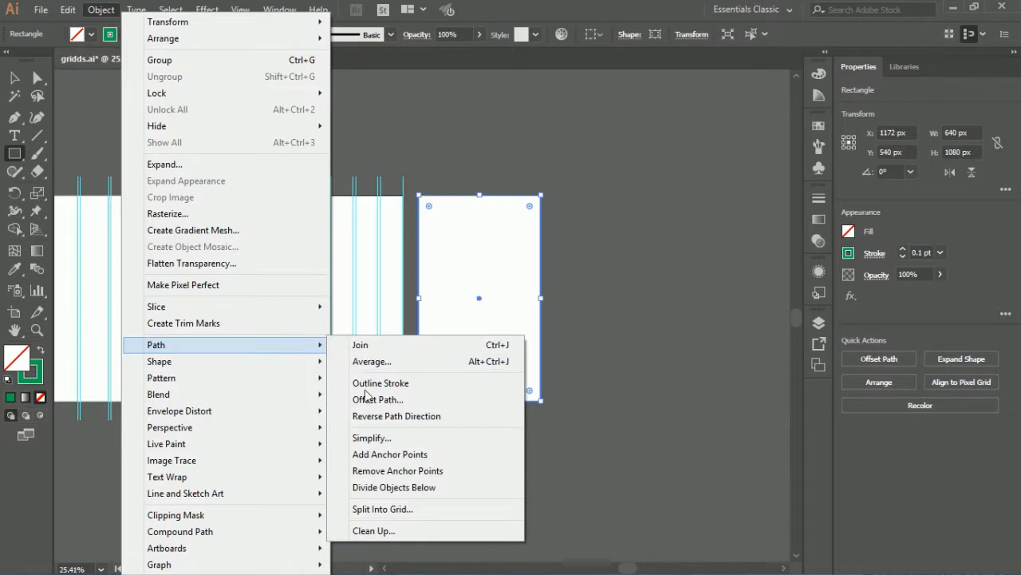
click(381, 509)
click(344, 215)
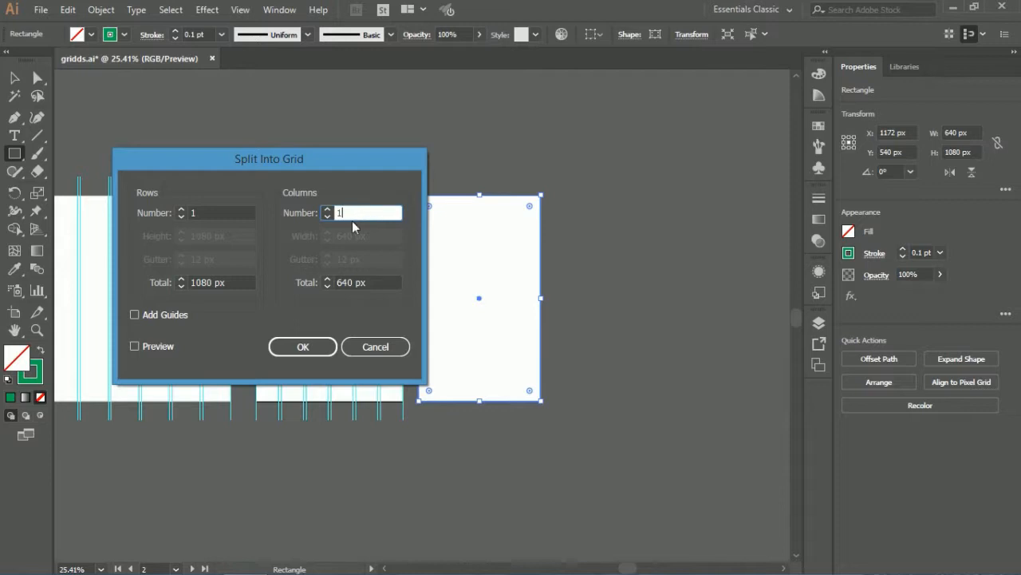
double_click(346, 219)
text(2)
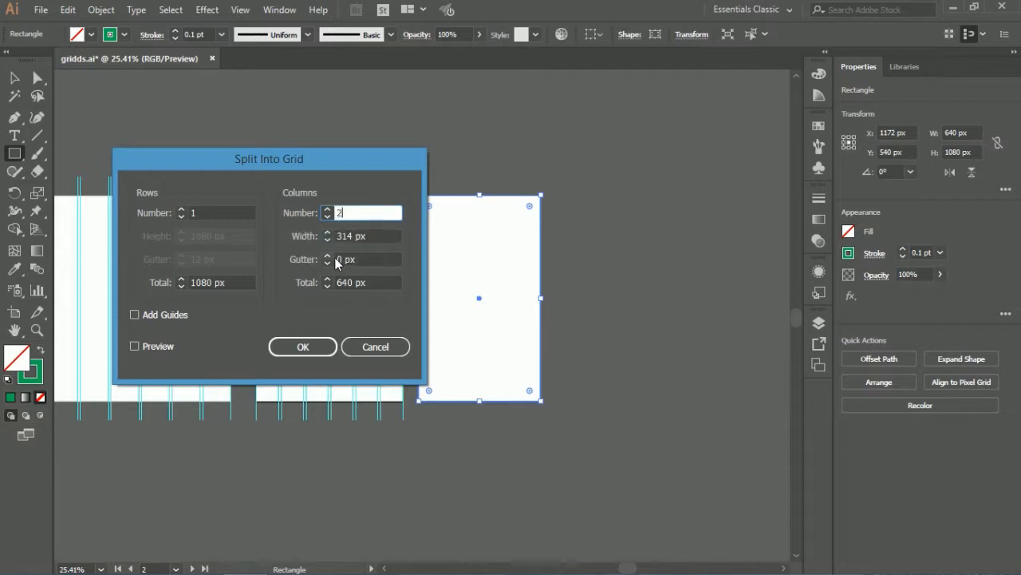
drag(347, 269, 333, 269)
text(1)
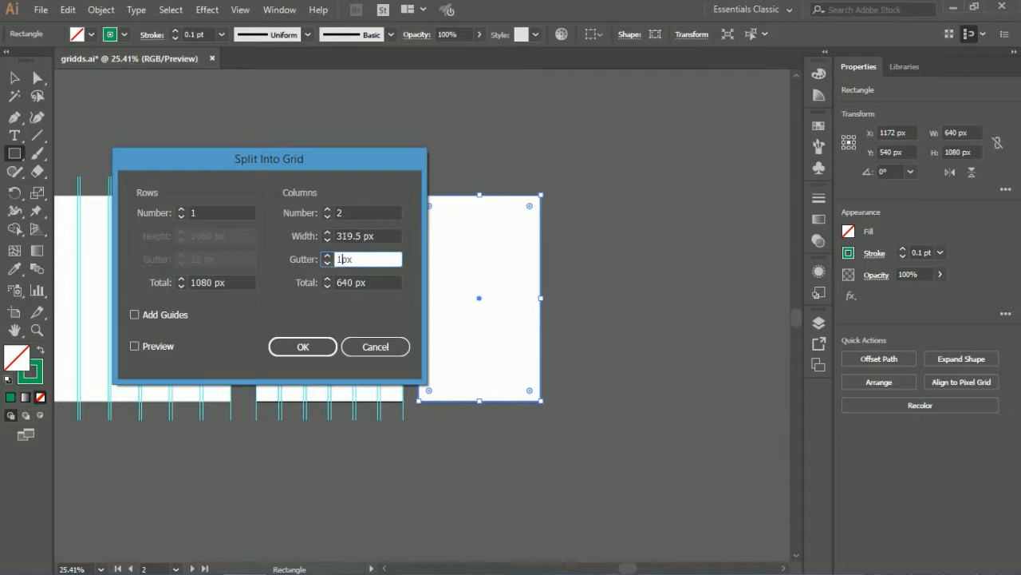
text(5)
click(188, 316)
click(297, 351)
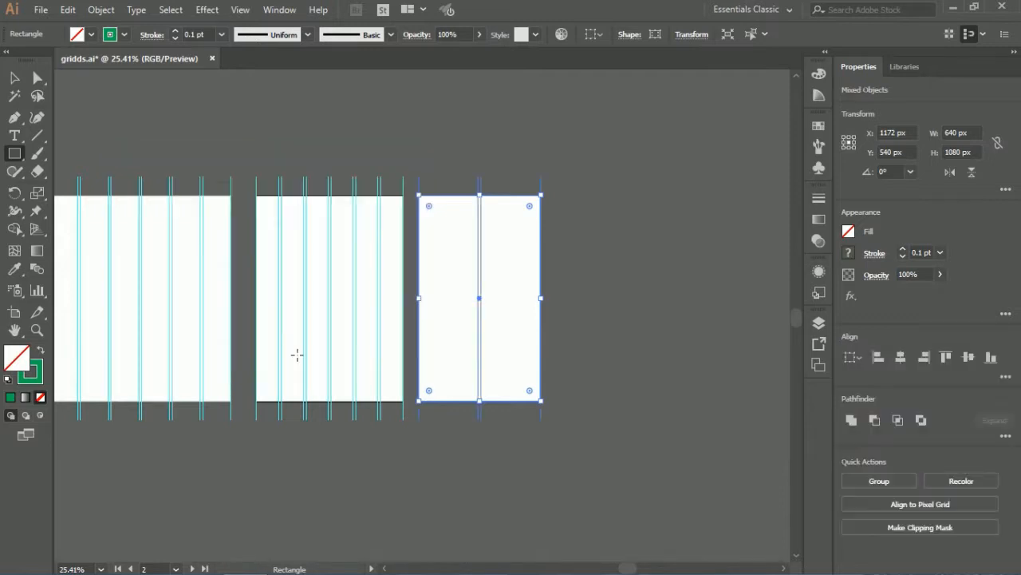
- Isolate the third artboard's grid line group and delete its upper and lower horizontal lines
key(ctrl+a)
key(v)
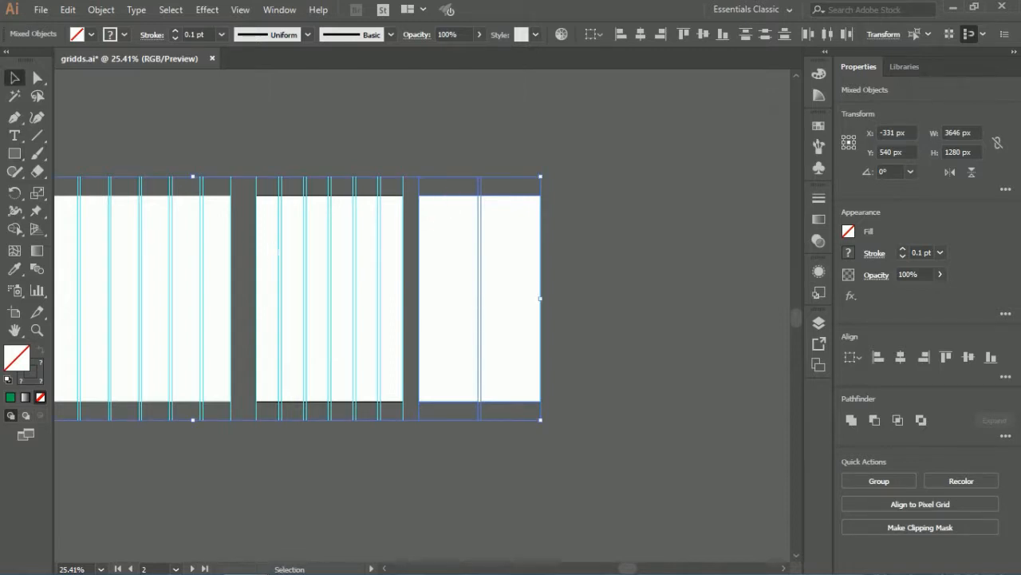
key(space)
drag(200, 287, 495, 292)
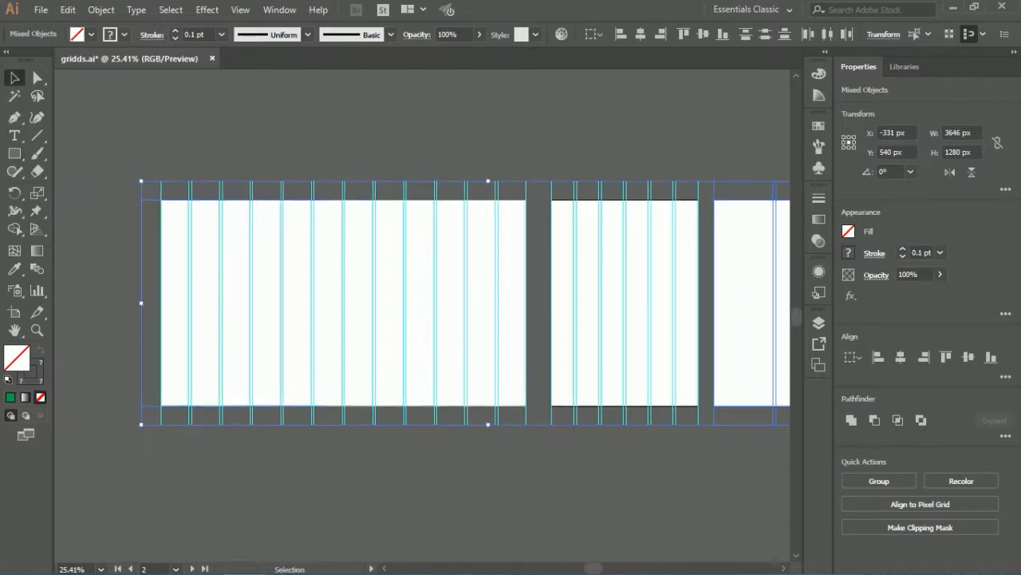
double_click(149, 208)
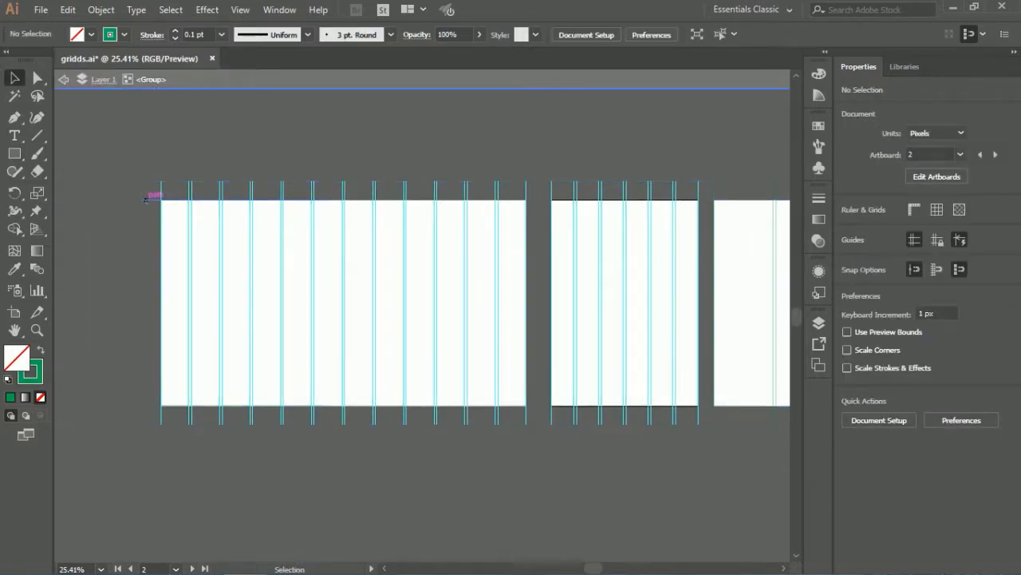
click(146, 198)
click(154, 400)
click(152, 406)
key(Delete)
key(space)
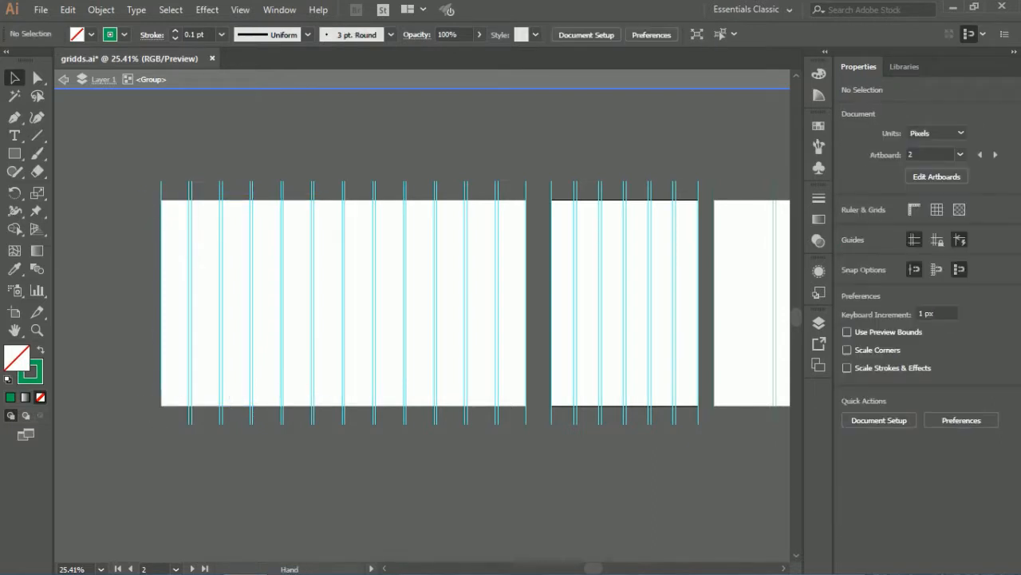
drag(316, 345, 68, 339)
double_click(616, 245)
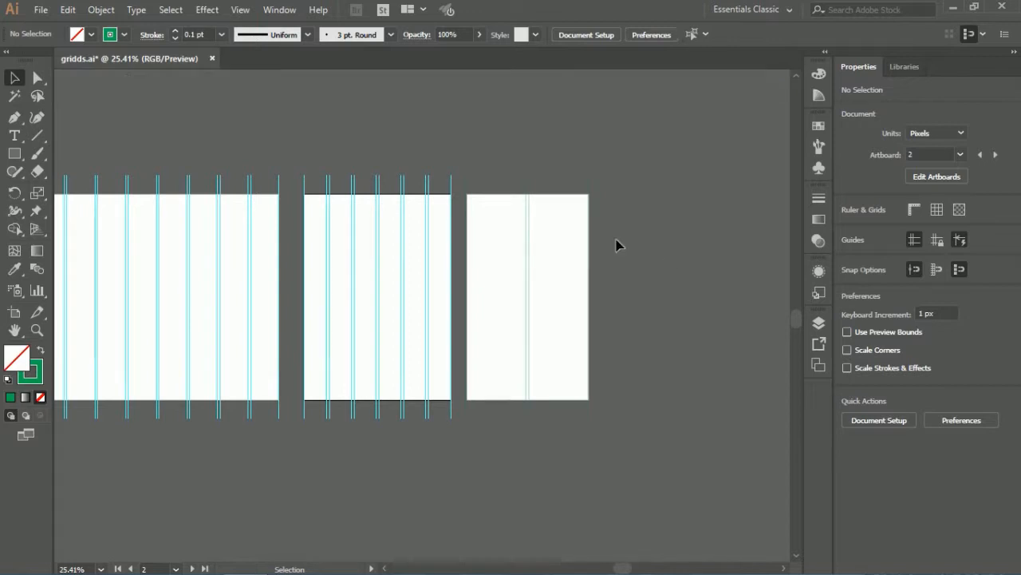
- Convert the group of vertical grid lines on the third artboard into guides
click(530, 176)
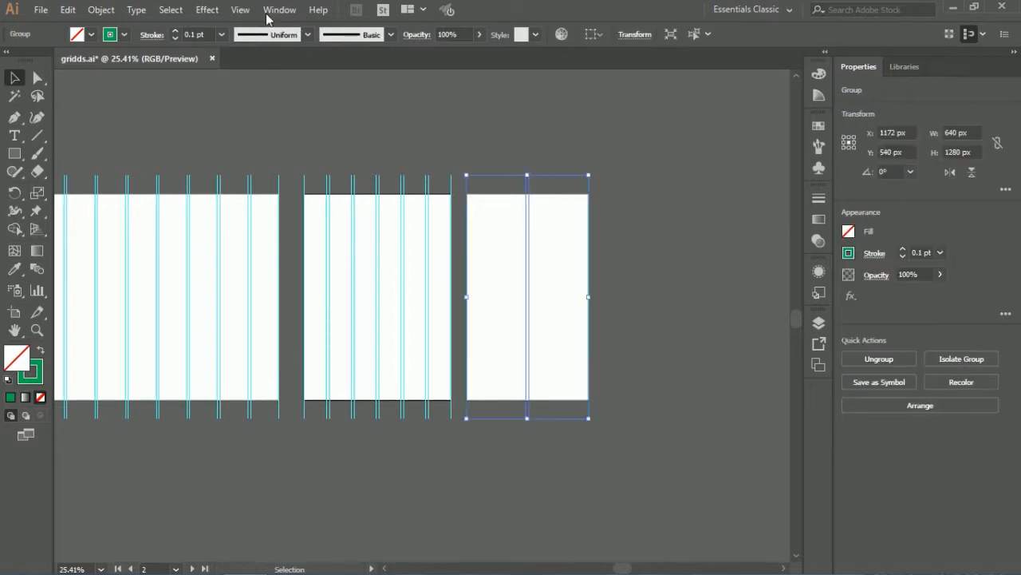
click(240, 9)
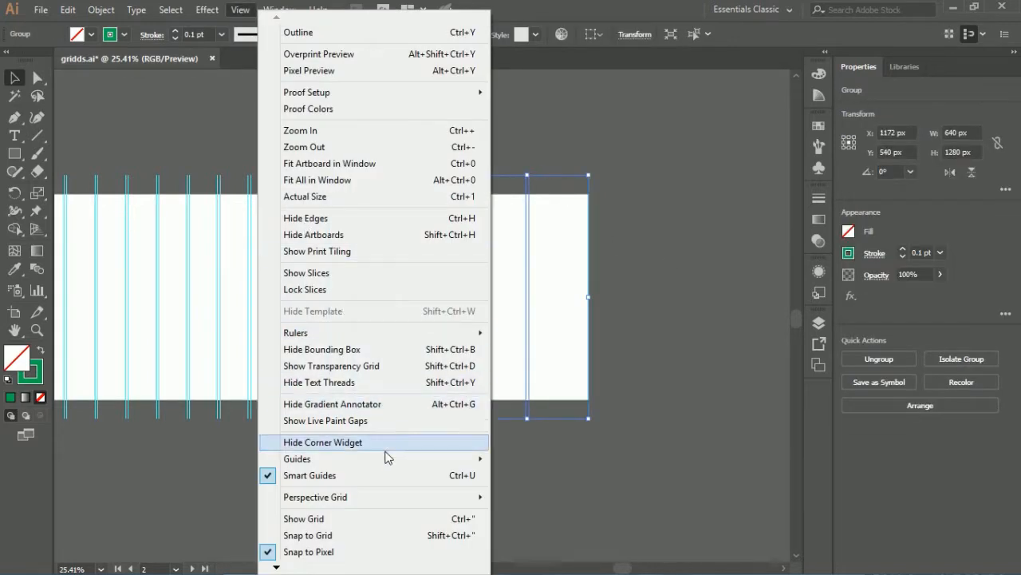
mouse_move(363, 462)
click(243, 491)
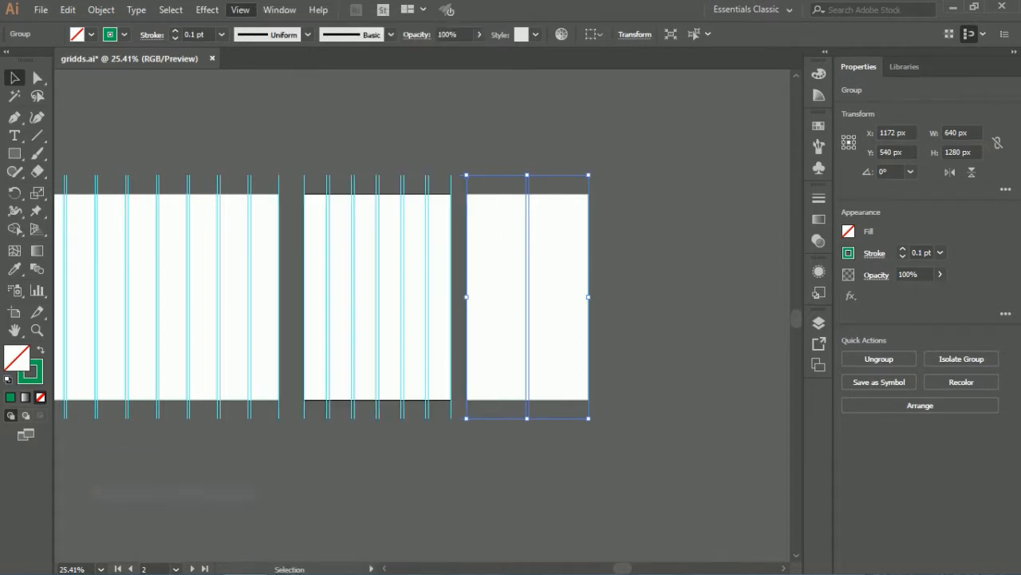
scroll(415, 335, left, 5)
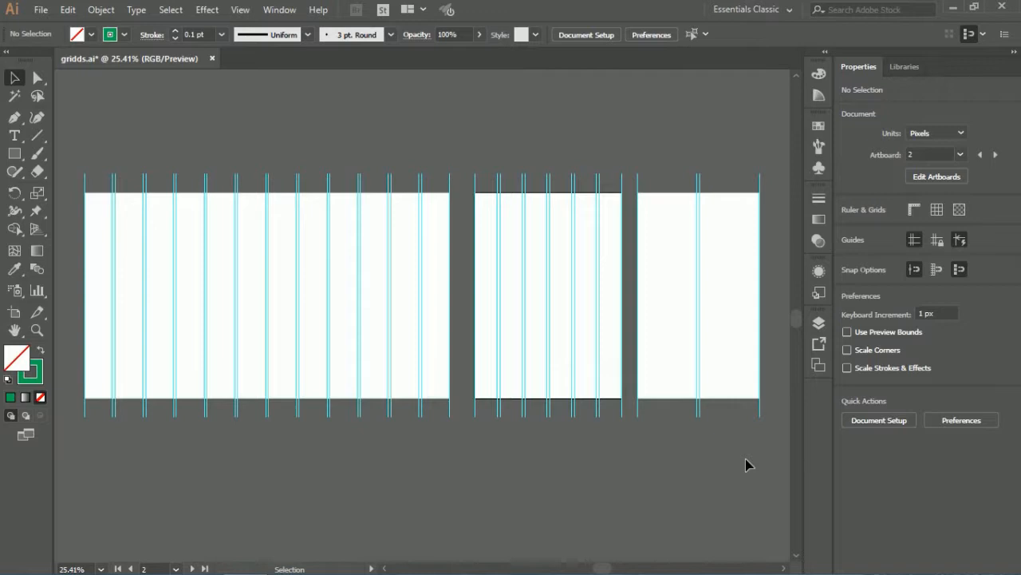
- Swap fill and stroke on the column rectangles across all three artboards for a solid green fill, and set their opacity to 44%
drag(746, 459, 82, 262)
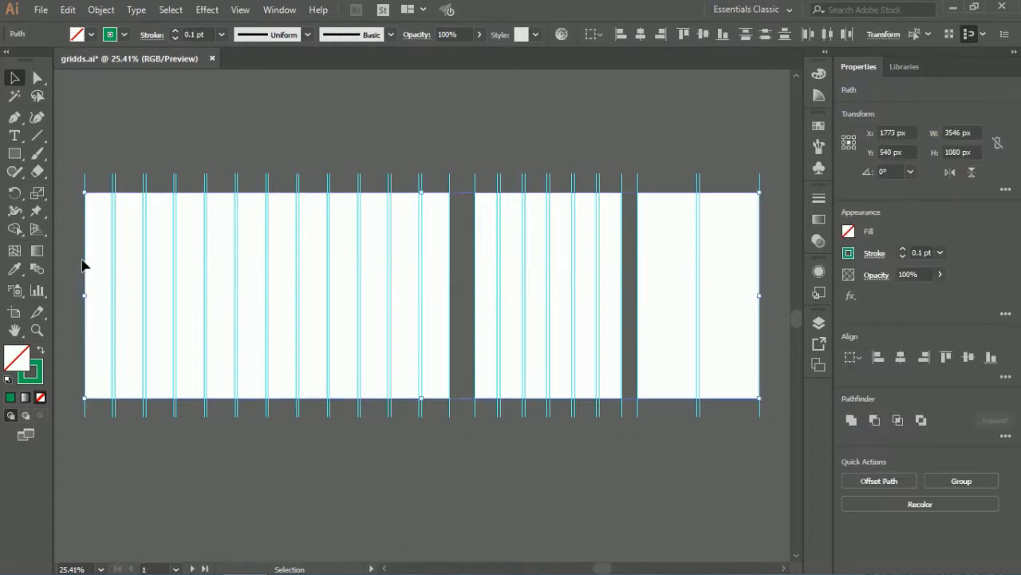
click(40, 354)
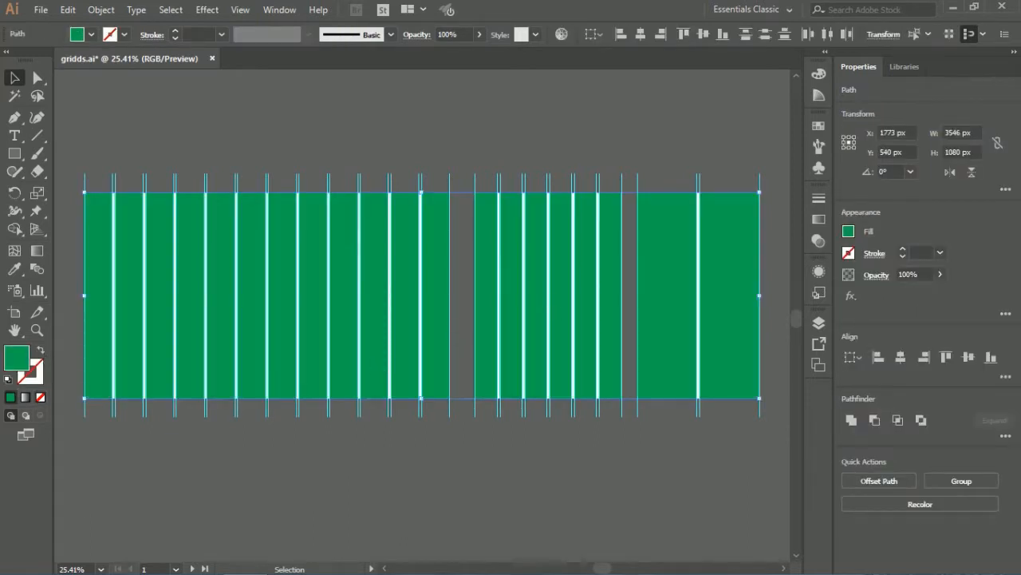
click(940, 276)
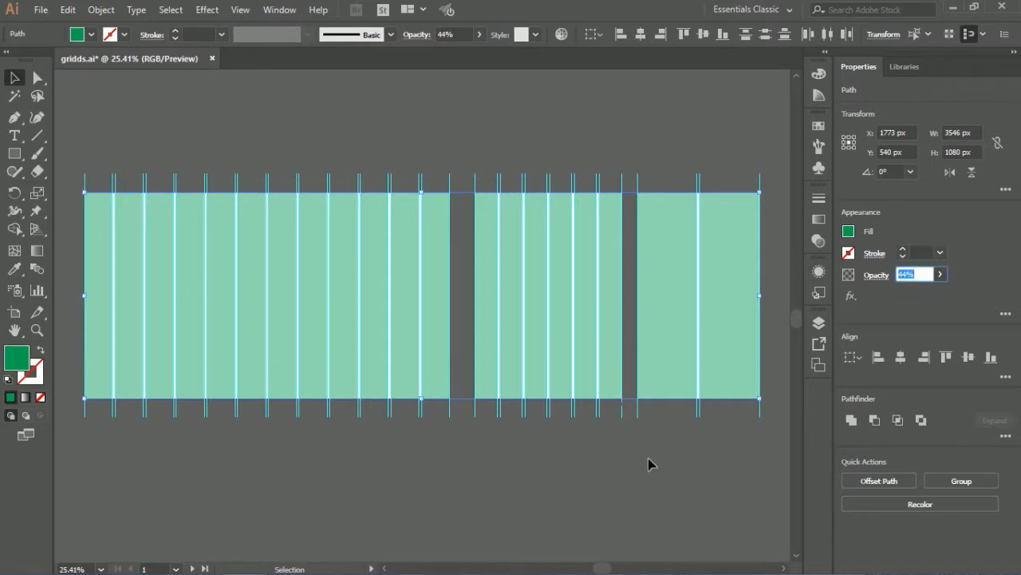
click(638, 428)
click(619, 375)
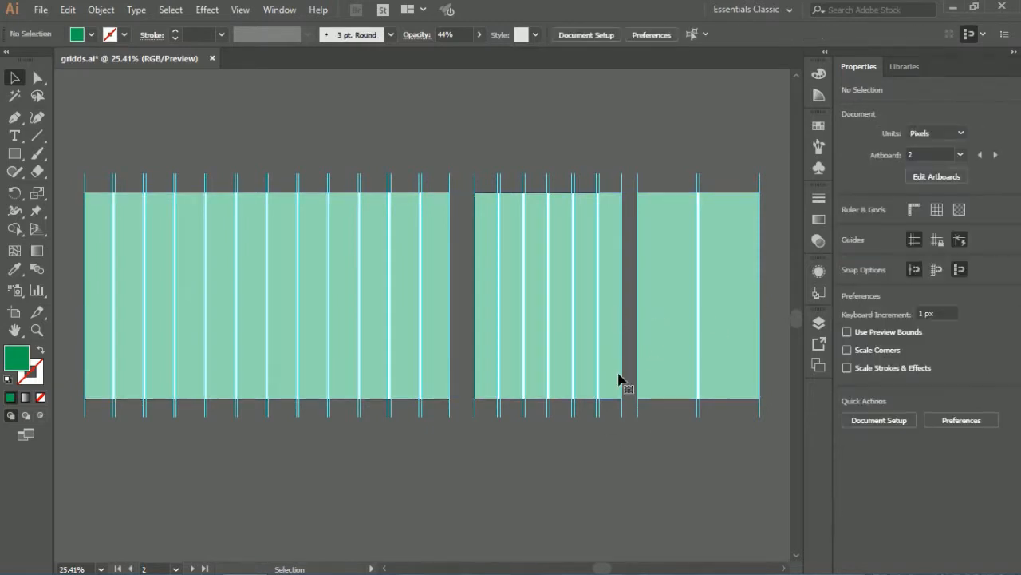
key(ctrl+a)
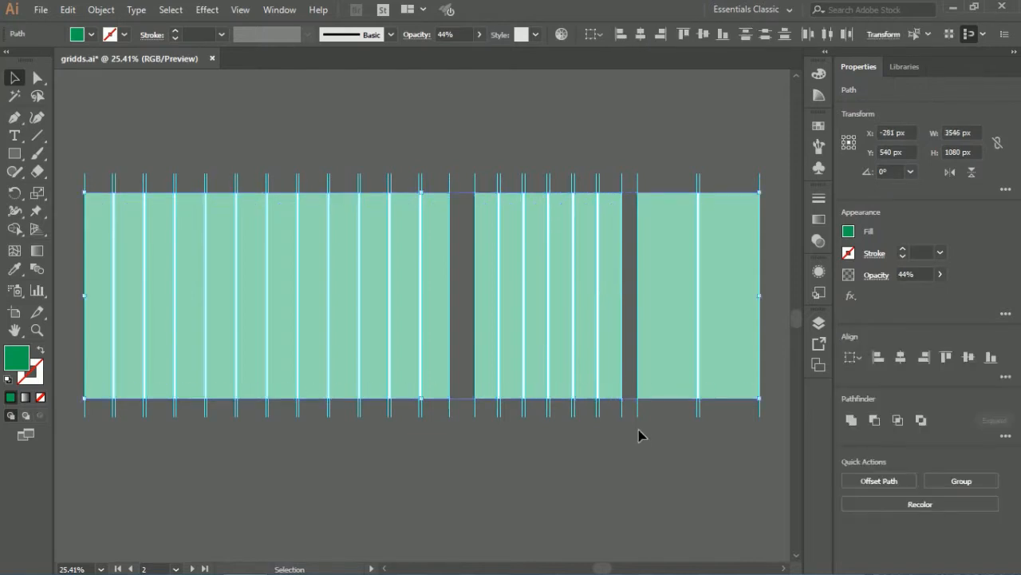
click(630, 433)
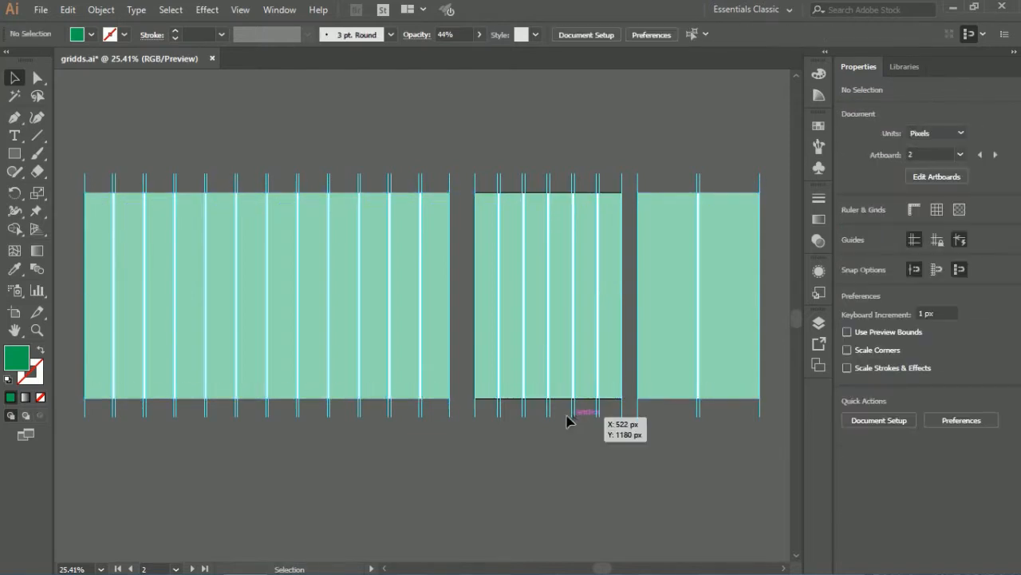